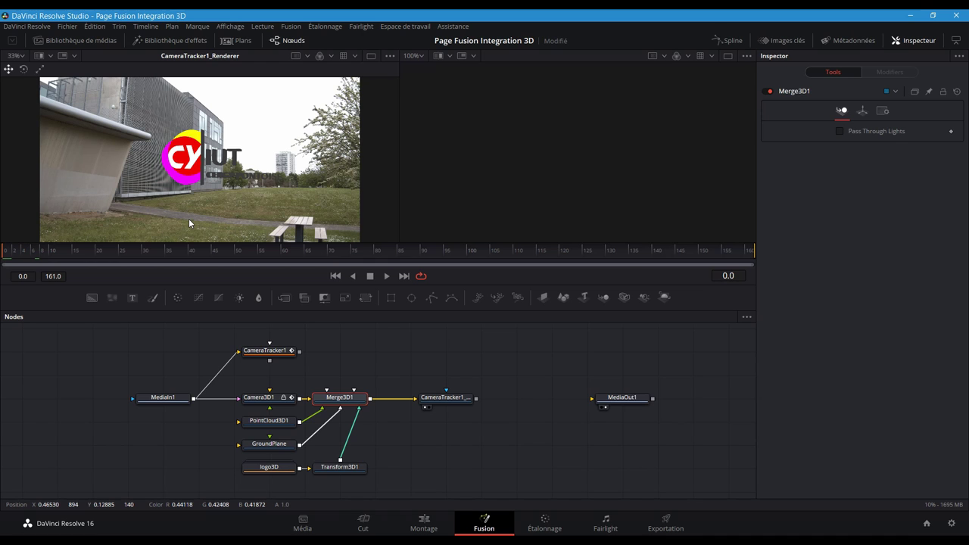
- Add a Directional Light node connected to Merge3D1
left_click(338, 398)
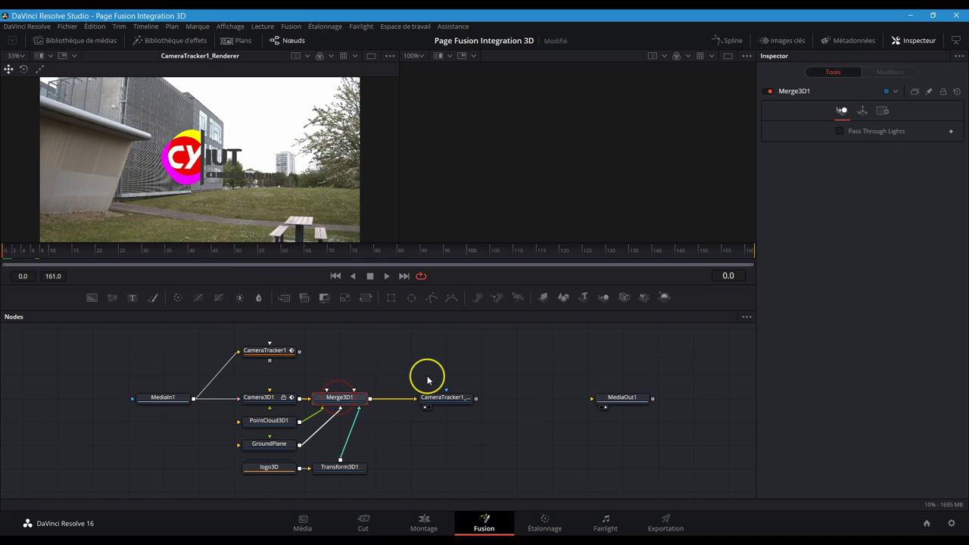
key("shift+space")
type("l")
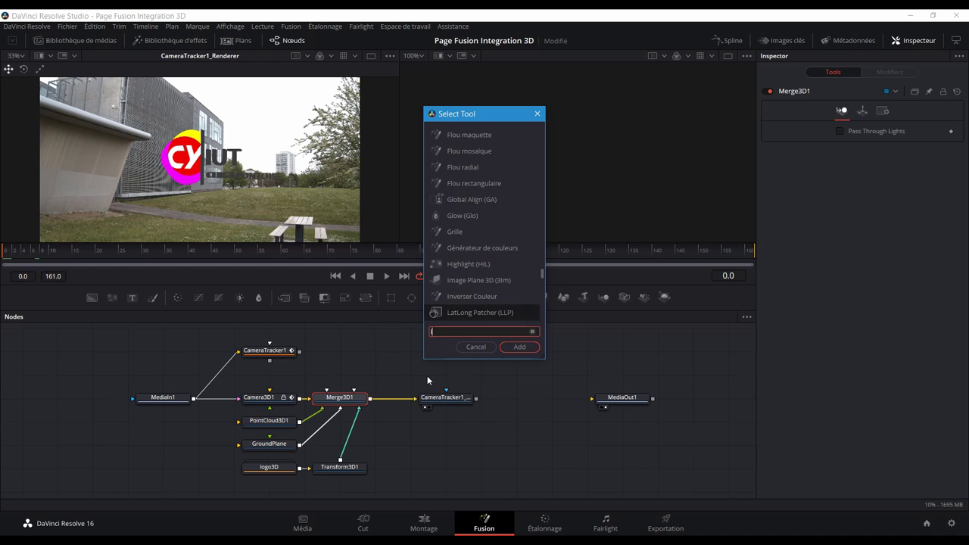
type("ight")
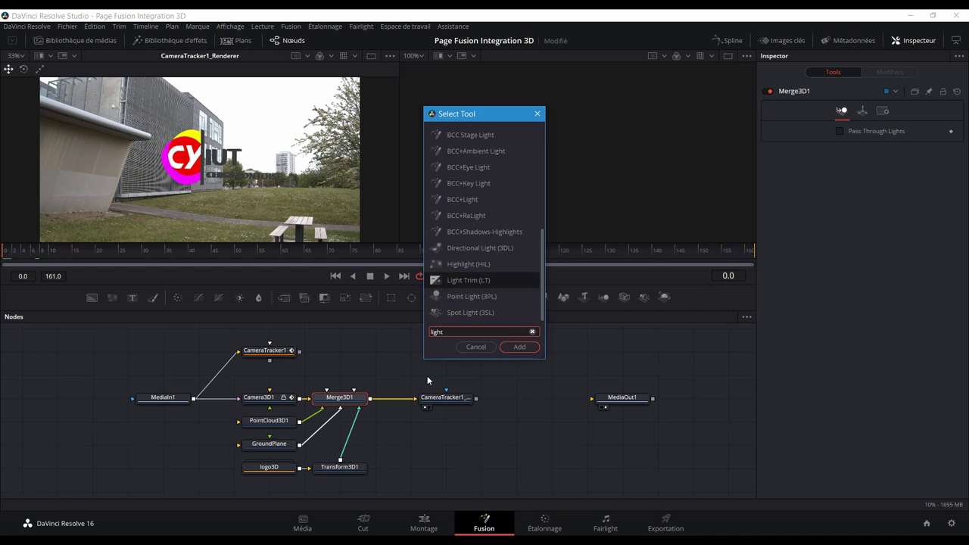
left_click(469, 250)
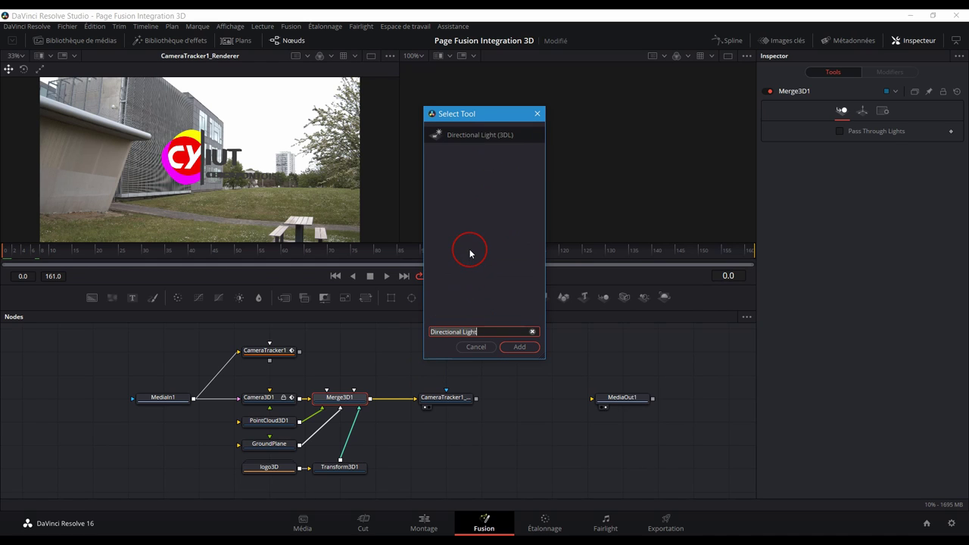
key("Return")
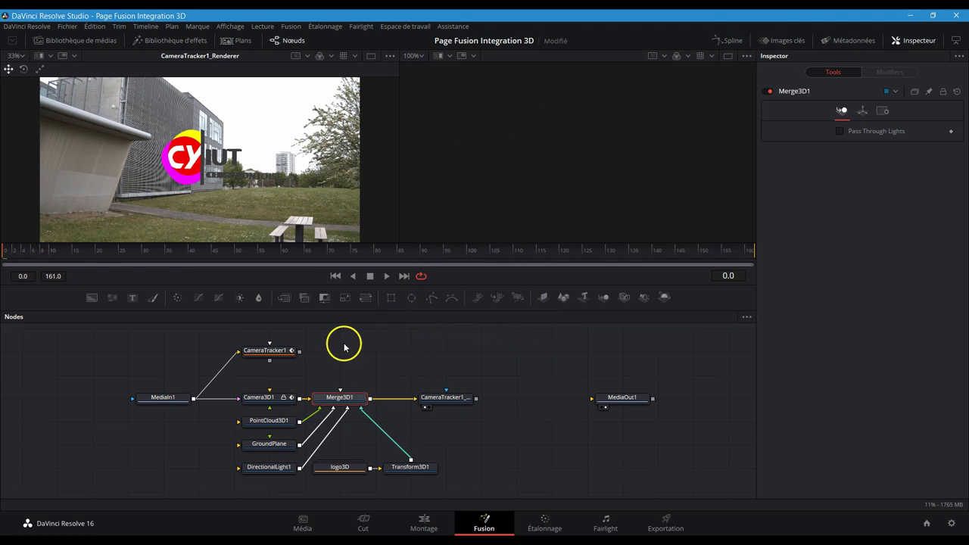
- Enable lighting in the CameraTracker1_Renderer node
left_click(289, 475)
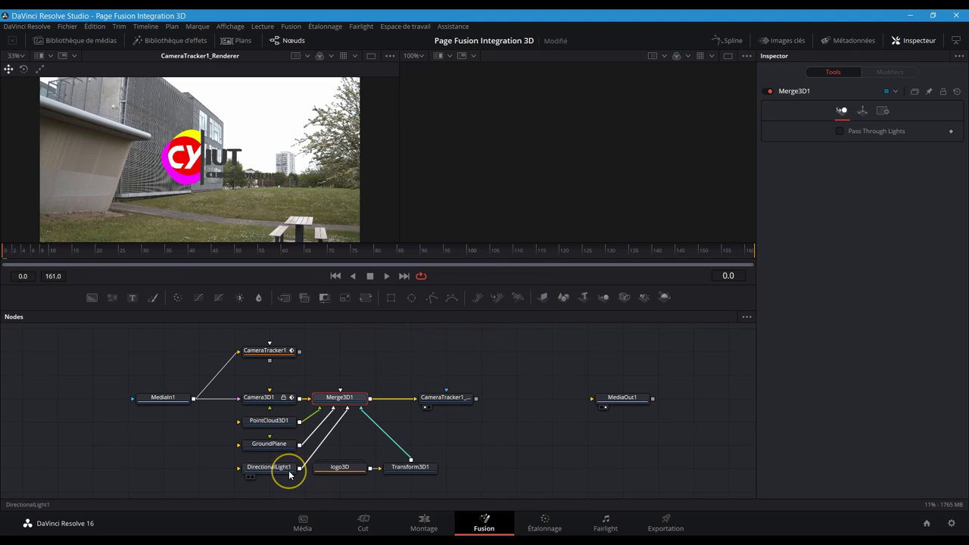
left_click(458, 396)
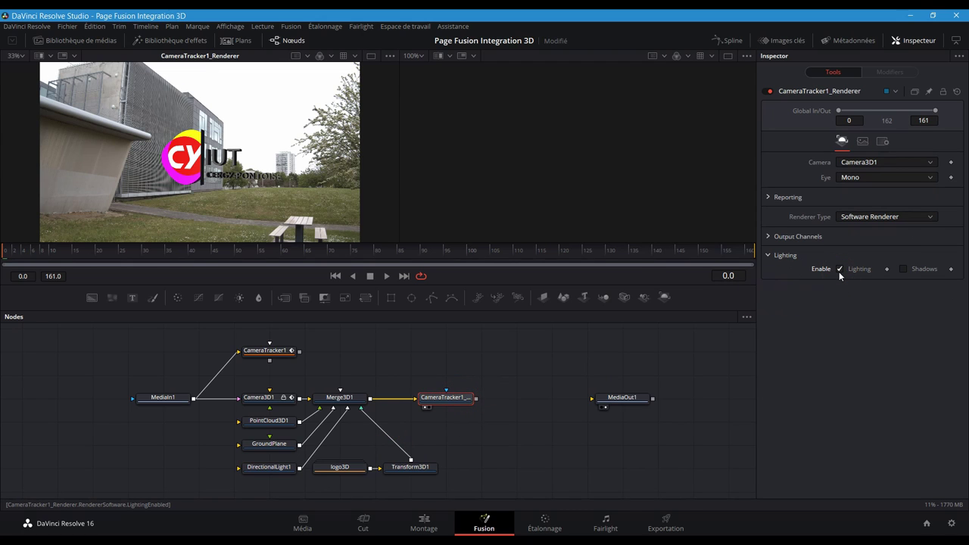
- Show Merge3D1 in the second viewer, and move and rotate the directional light in front of the logo
left_click(339, 397)
key("2")
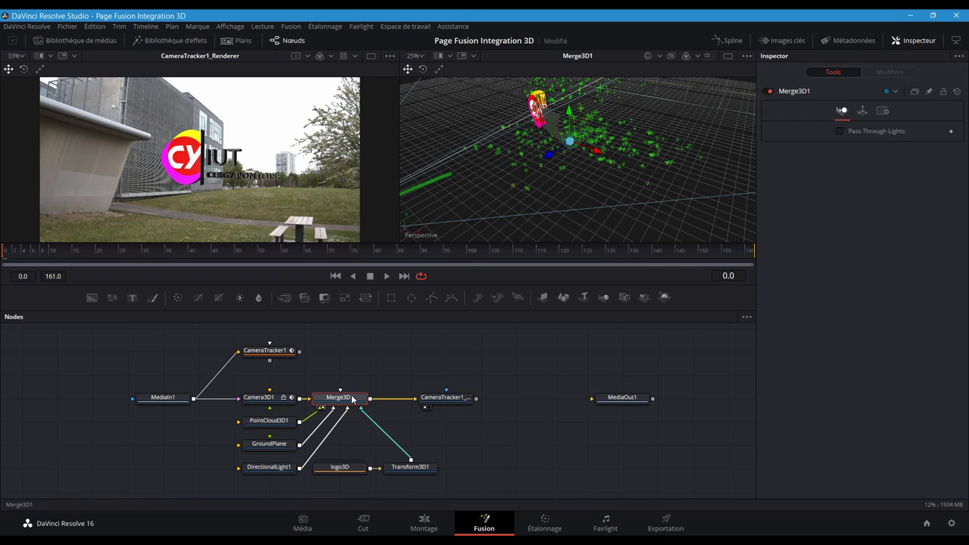
left_click(280, 470)
left_click_drag(560, 148, 478, 185)
left_click(423, 69)
left_click_drag(514, 234, 549, 227)
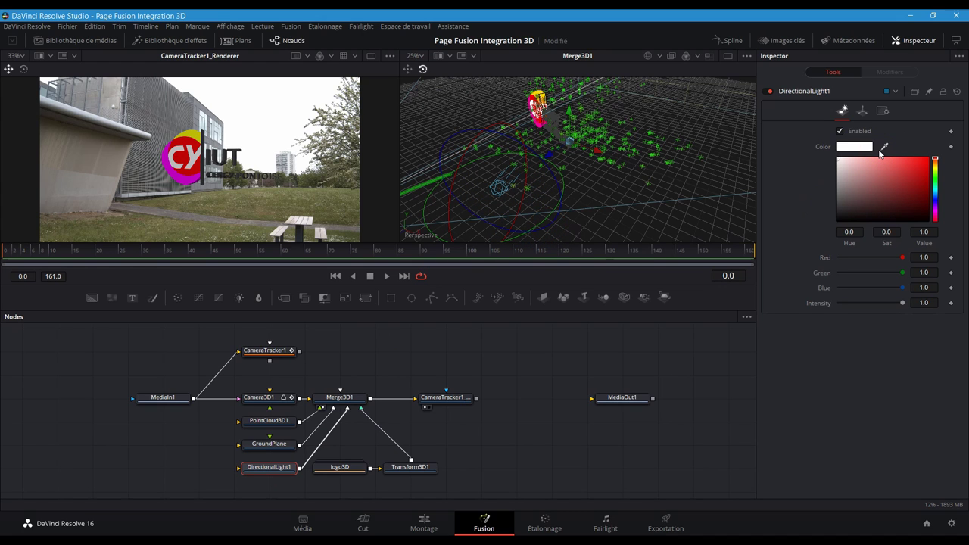
- Sample the directional light's color from the pale tower block in the footage, and fit the image back in the viewer
scroll(324, 172, "up", 5)
left_click_drag(886, 149, 226, 153)
left_click(15, 58)
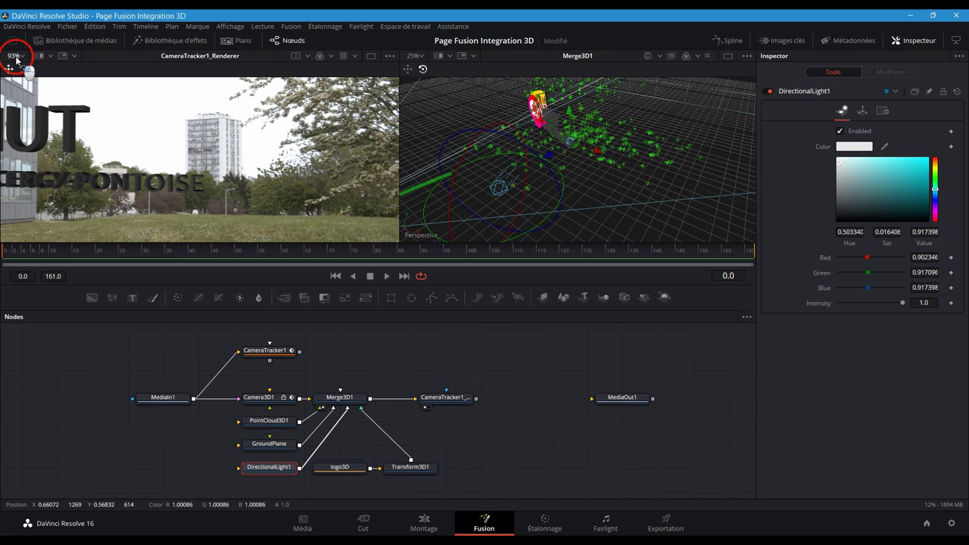
left_click(16, 57)
left_click(23, 70)
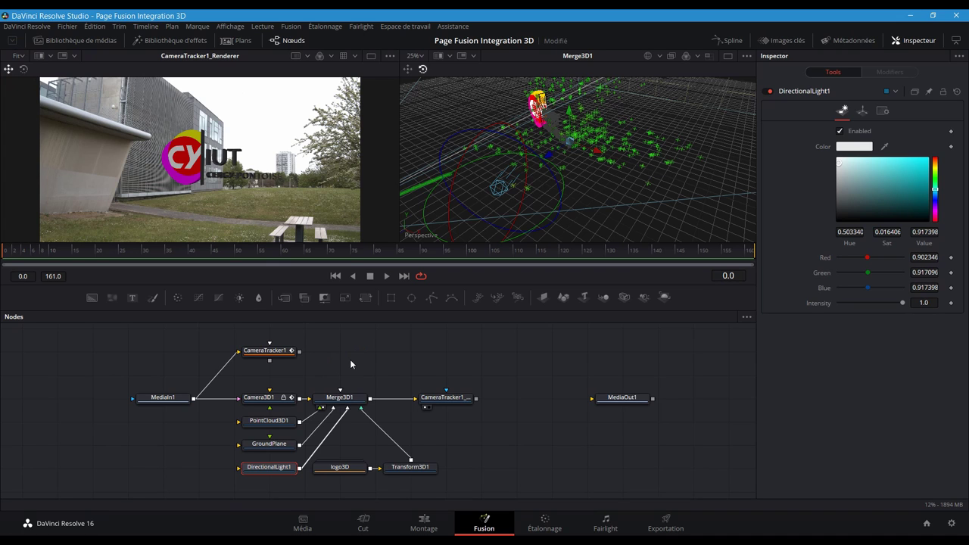
- Duplicate the logo3D and Transform3D1 nodes into the empty area below the existing node tree
left_click_drag(349, 364, 326, 464)
key("ctrl+c")
scroll(447, 452, "down", 5)
left_click(256, 426)
key("ctrl+v")
scroll(258, 428, "up", 5)
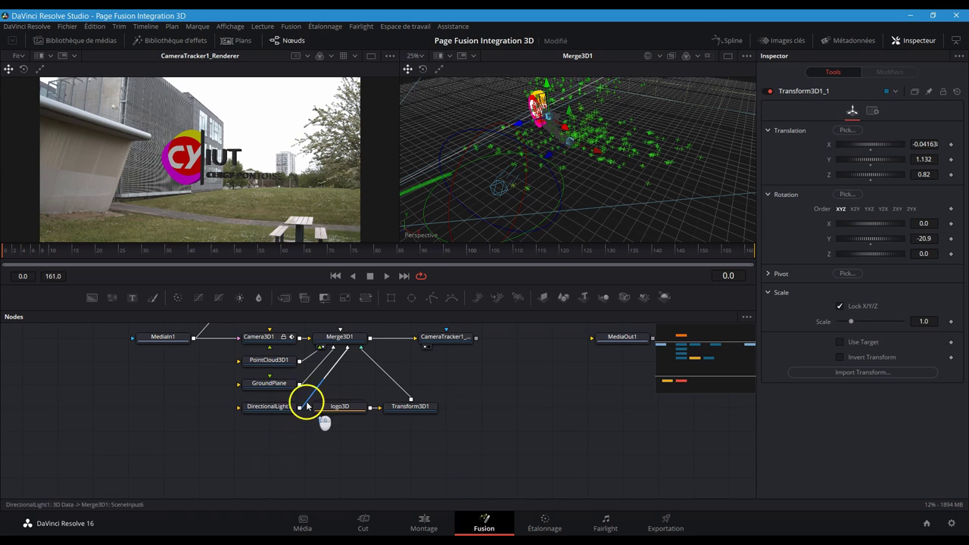
- Duplicate the Camera3D1 node just above the copied logo nodes
left_click(276, 337)
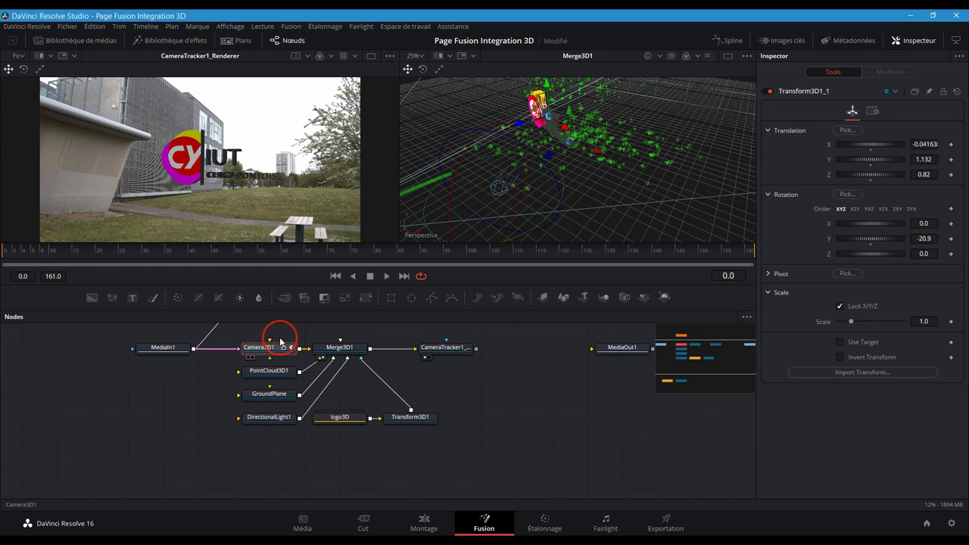
scroll(297, 409, "down", 2)
scroll(296, 409, "down", 1)
left_click(281, 396)
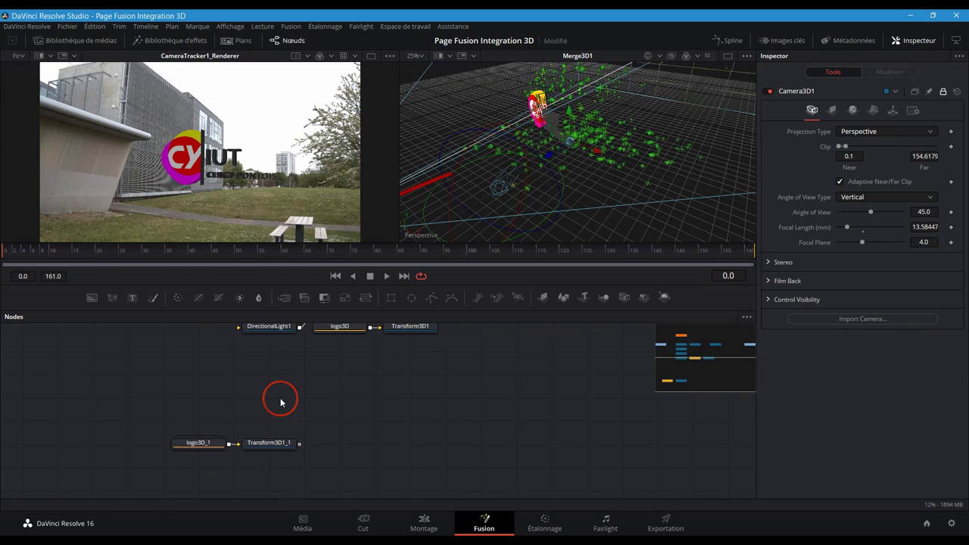
key("ctrl+v")
scroll(281, 401, "up", 3)
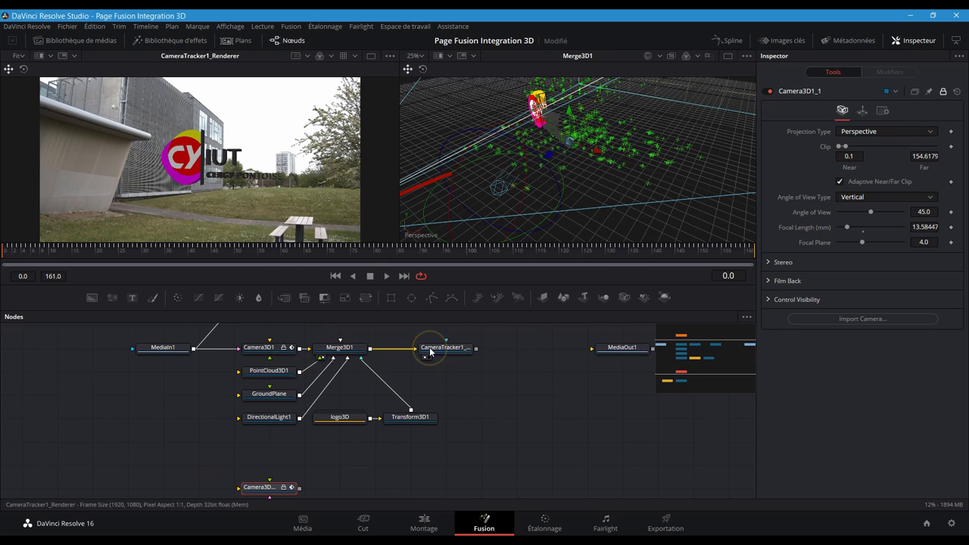
- Add a new Merge3D node beside the copied nodes, followed by a connected Renderer3D node
scroll(429, 351, "down", 1)
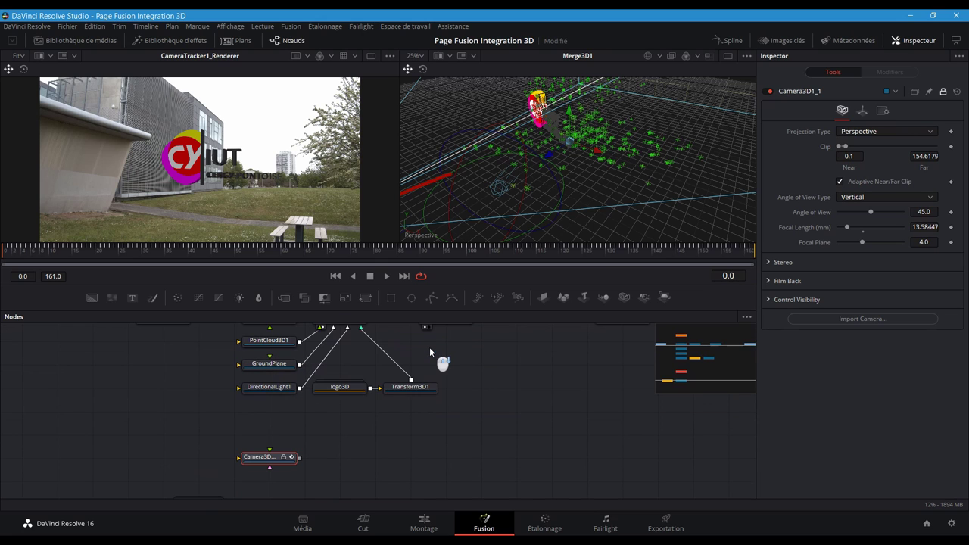
scroll(351, 454, "down", 1)
left_click(351, 454)
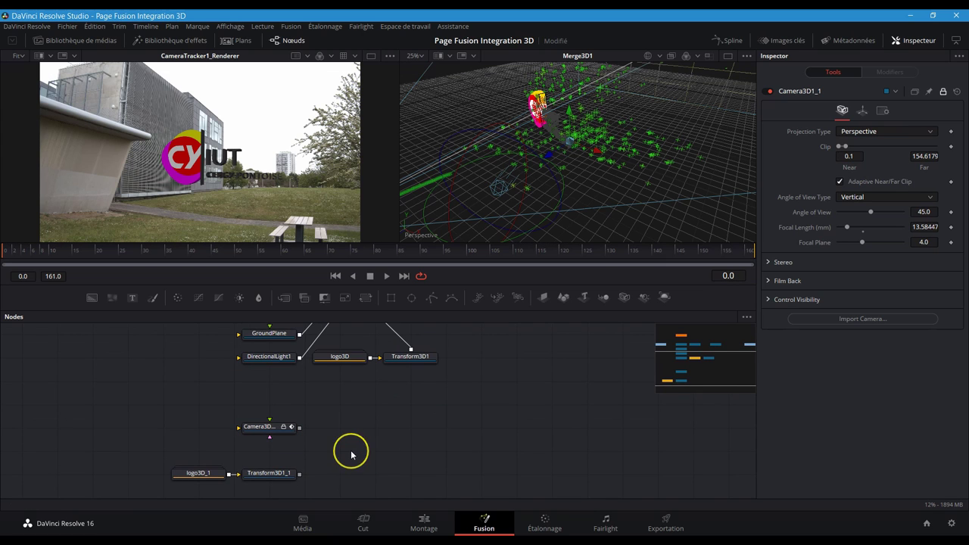
left_click(603, 301)
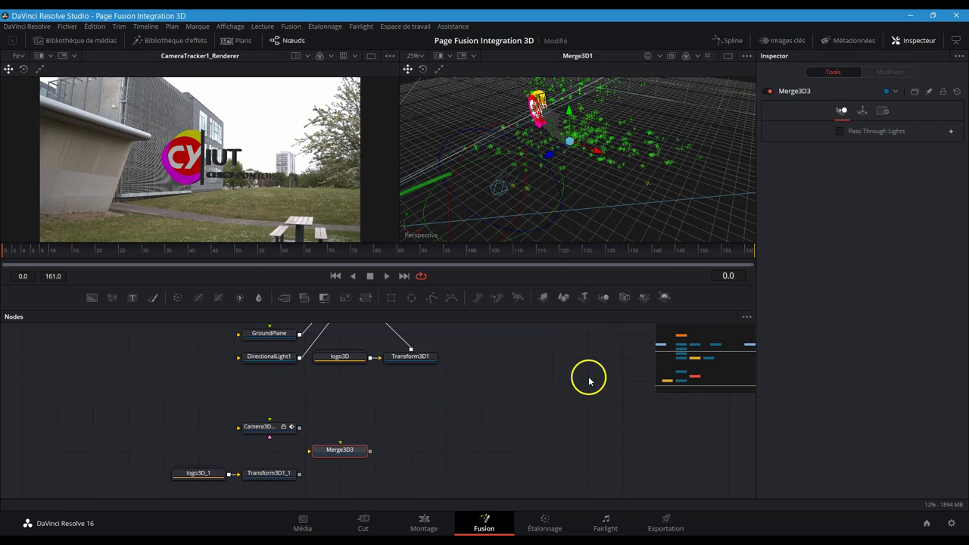
left_click(664, 298)
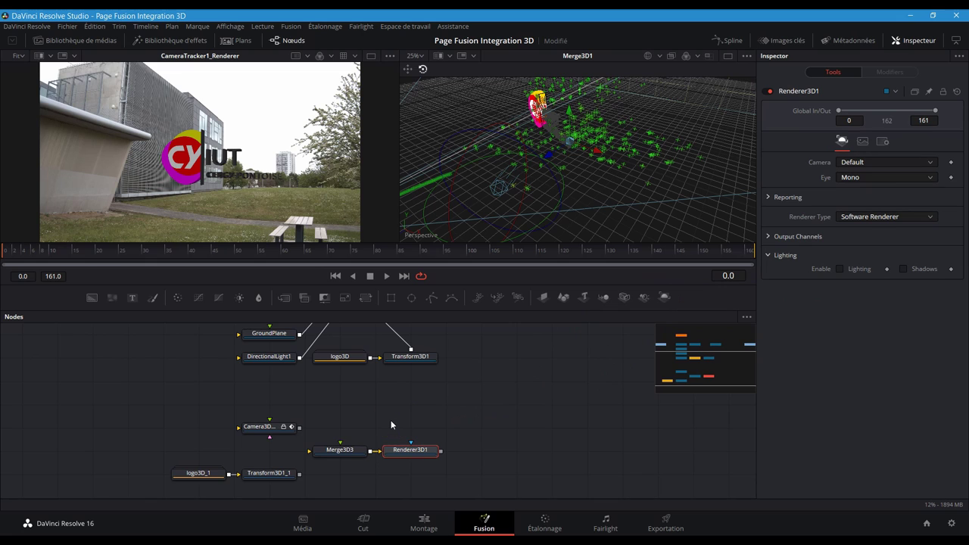
- Connect the copied camera, the copied logo transform and a new Spot Light to Merge3D3, displayed in the second viewer
left_click_drag(299, 428, 341, 452)
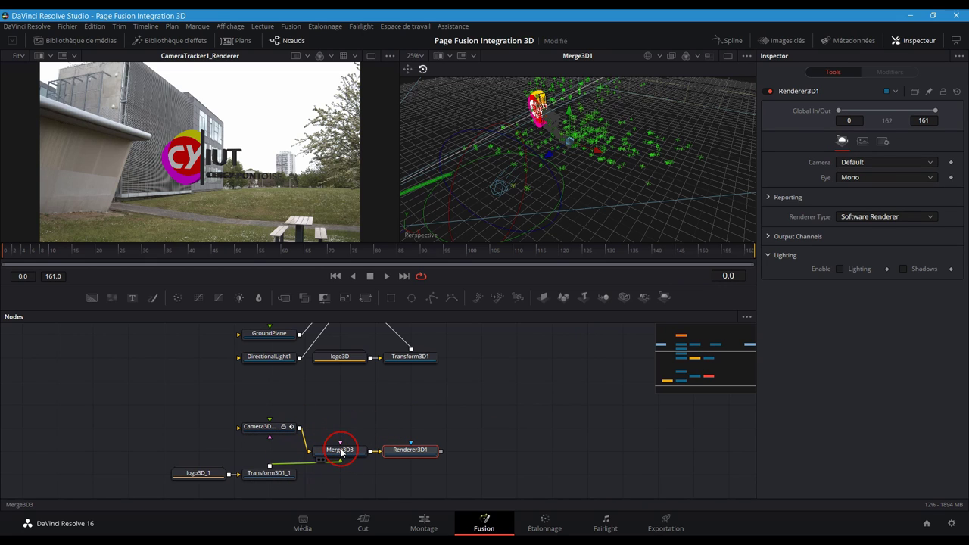
left_click(341, 452)
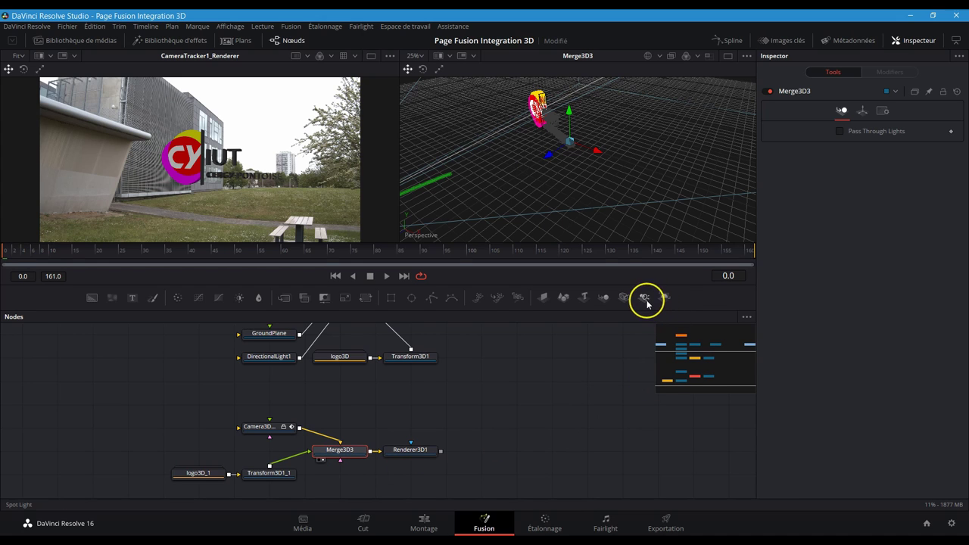
left_click_drag(647, 301, 361, 483)
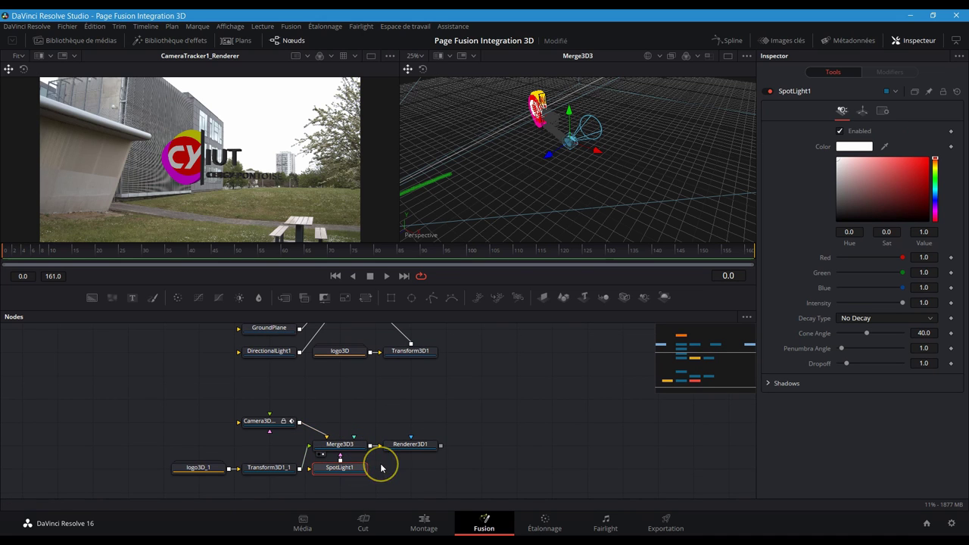
- Add a Shape3D plane with a white diffuse color and connect it to Merge3D3
left_click(381, 468)
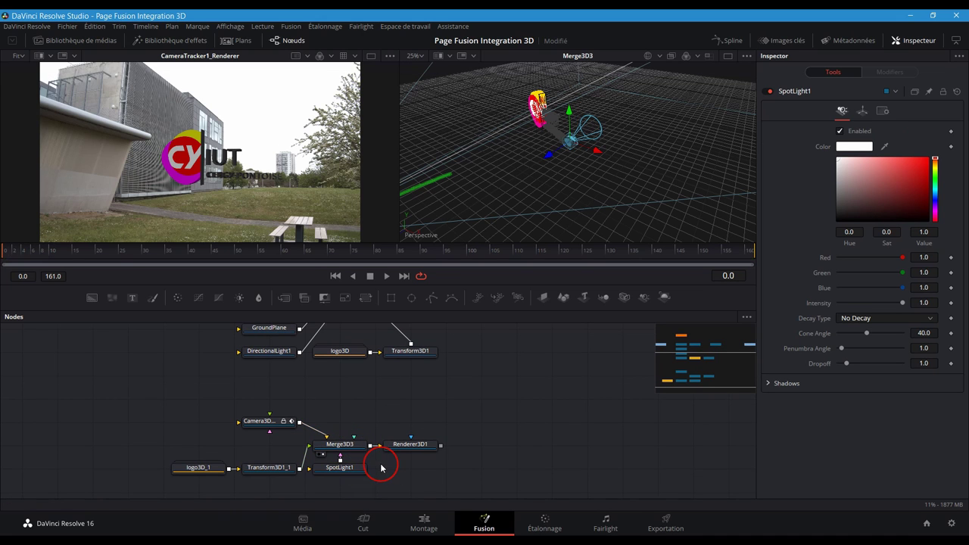
left_click(564, 298)
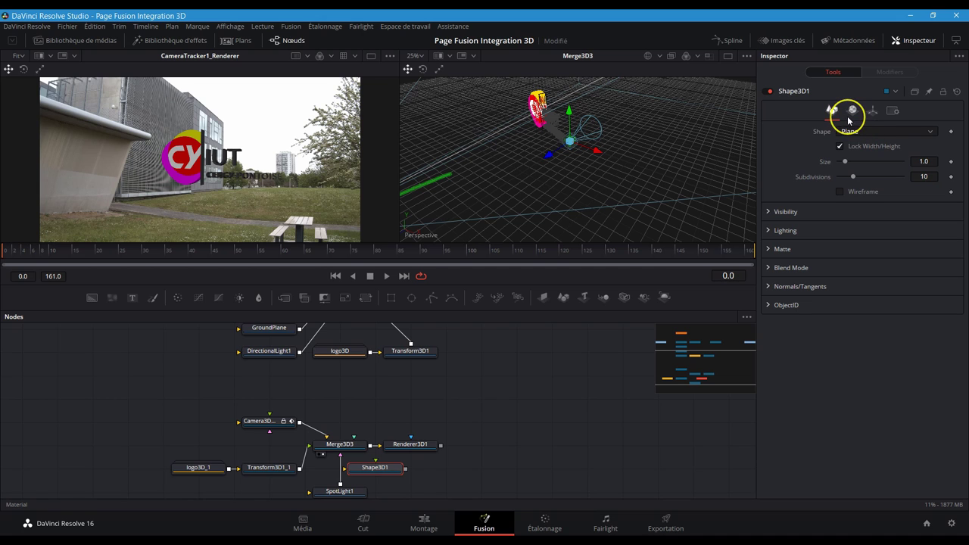
left_click(852, 112)
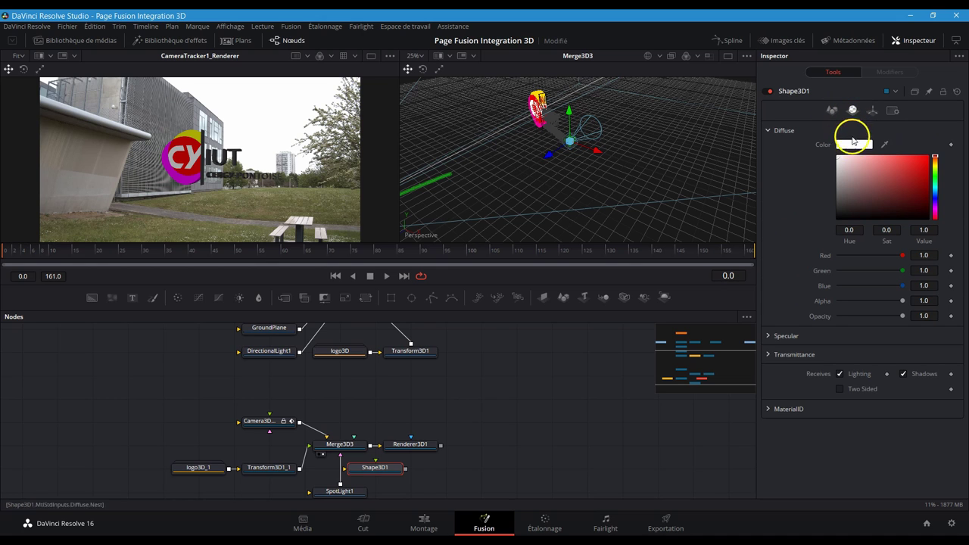
left_click_drag(840, 160, 833, 157)
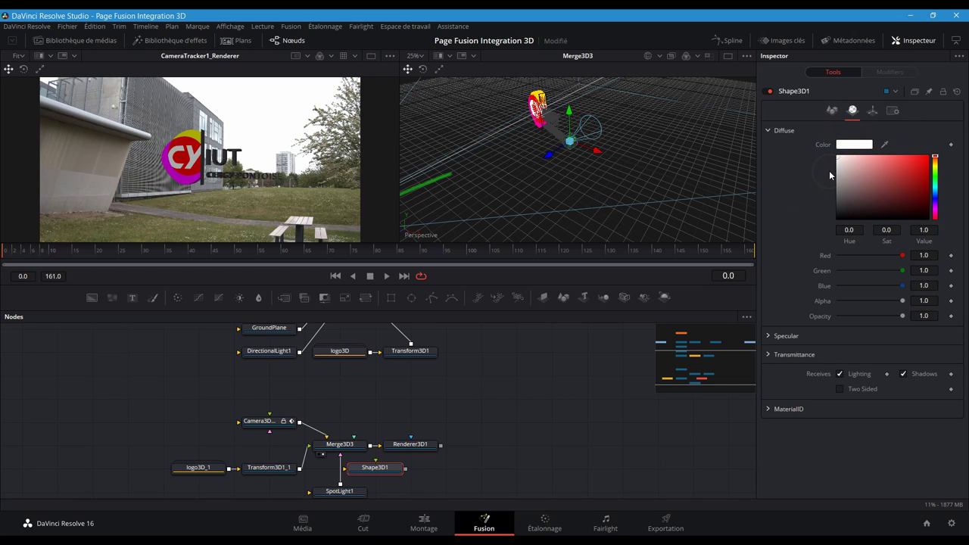
mouse_move(406, 469)
left_mouse_down()
mouse_move(355, 454)
mouse_move(407, 482)
left_mouse_up()
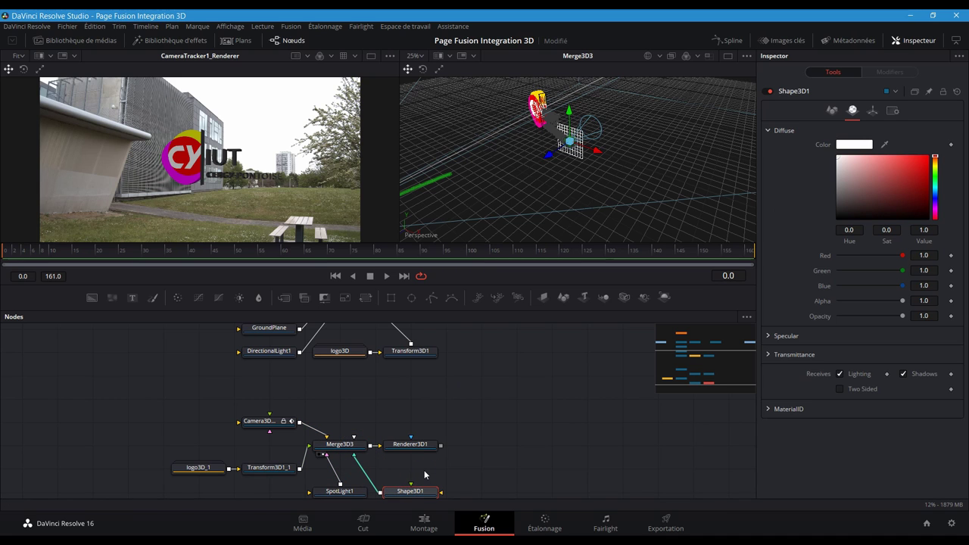
- Connect the PointCloud3D1 output to Merge3D3
scroll(428, 477, "up", 2)
left_click_drag(300, 335, 350, 475)
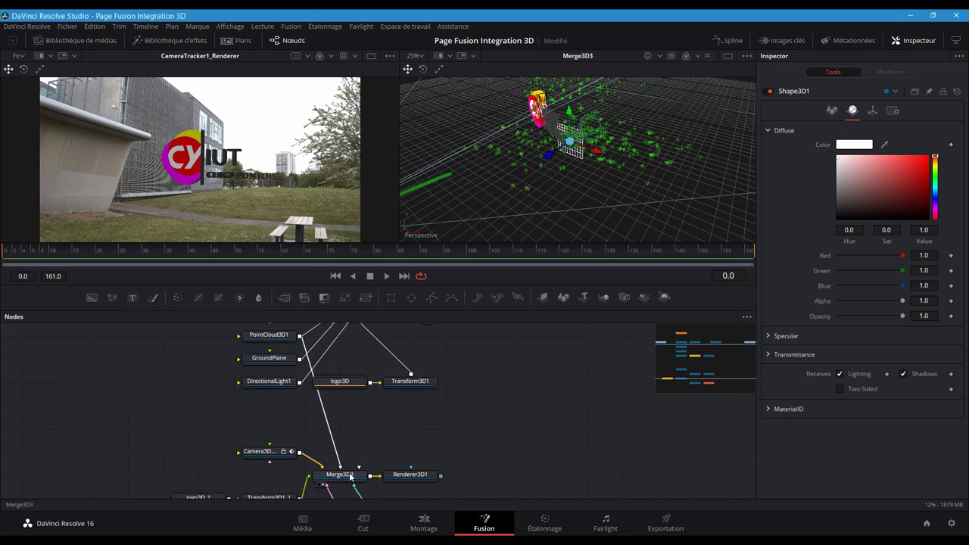
scroll(350, 475, "down", 2)
- Move the plane in front of the logo in the 3D viewer, and switch that viewer to shaded display
left_click_drag(548, 156, 529, 163)
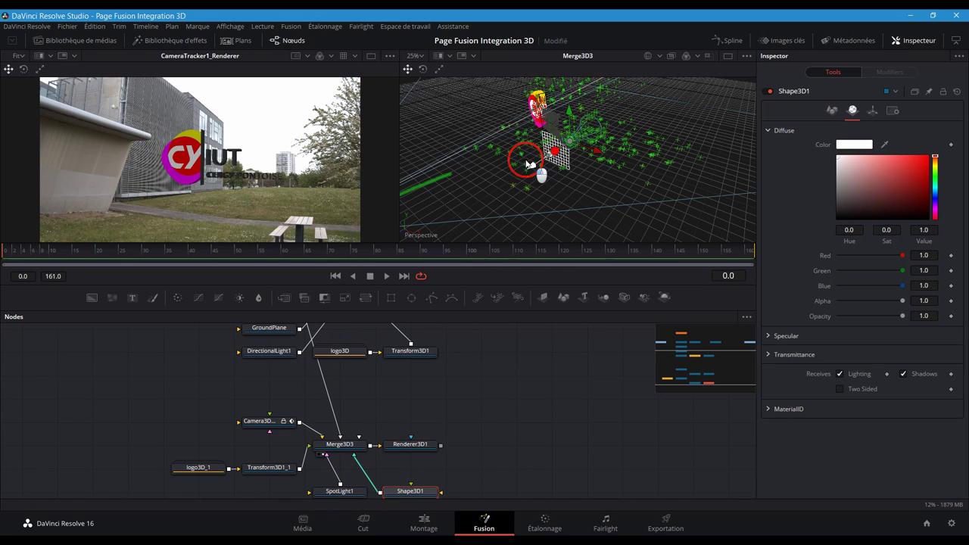
left_click(692, 56)
left_click(662, 78)
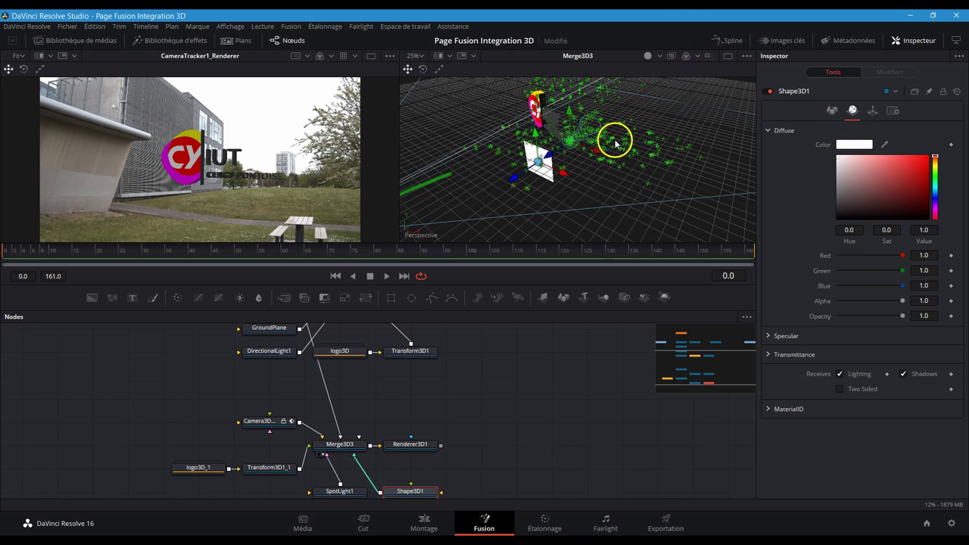
- Lay the plane flat by setting its X rotation to -90
left_click(872, 110)
left_click(923, 223)
type("-90")
key("Return")
- Center the plane under the logo with an X translation of about -0.164 and a Z translation of 0.84
left_click_drag(735, 194, 627, 275)
scroll(411, 491, "down", 1)
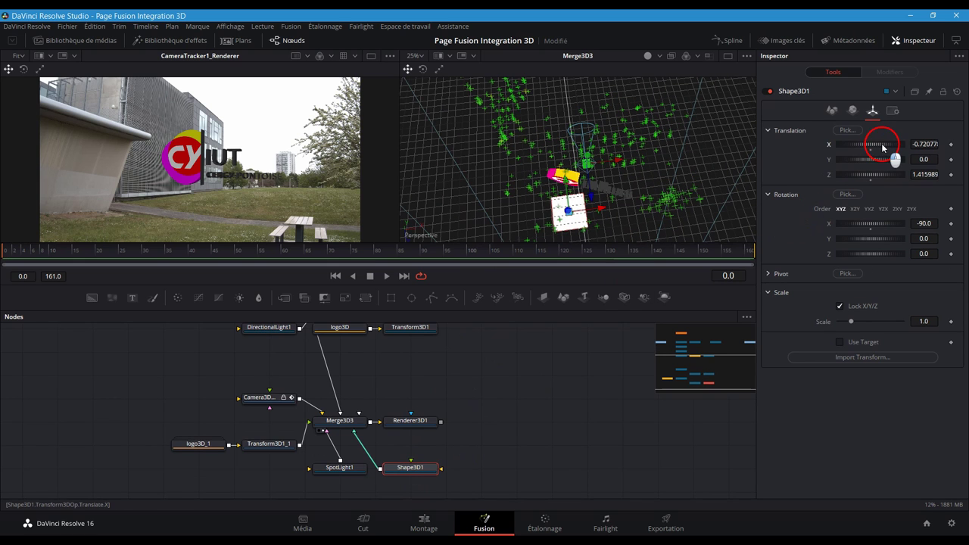
left_click_drag(882, 147, 873, 167)
left_click_drag(625, 199, 875, 178)
left_click_drag(703, 227, 598, 227)
- Enlarge the ground plane to a scale of about 3.229
left_click_drag(852, 321, 879, 322)
left_click_drag(724, 242, 642, 225)
left_click_drag(591, 180, 579, 112)
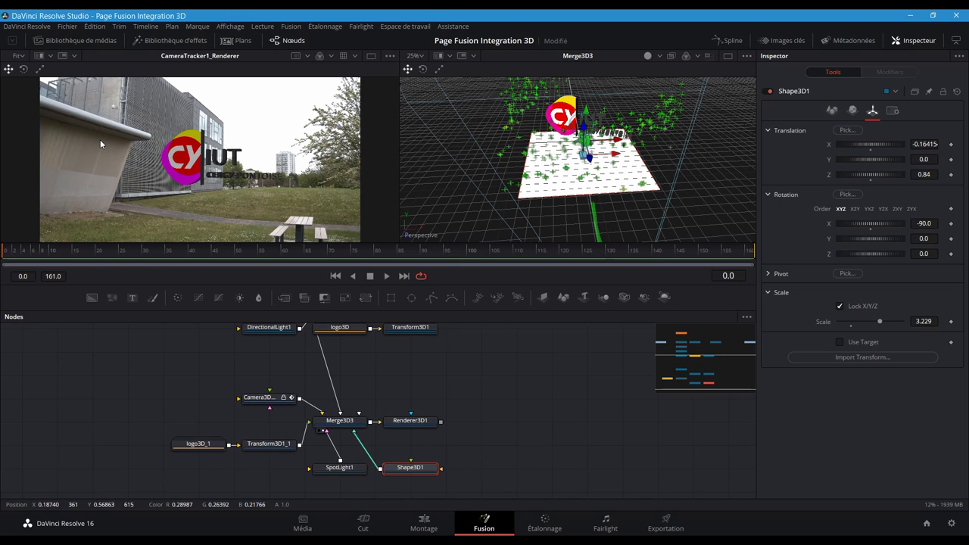
- Move and rotate the spot light in the 3D viewer so it shines down on the logo and ground plane from the camera side
left_click(343, 467)
left_click_drag(553, 156, 692, 169)
scroll(627, 129, "down", 3)
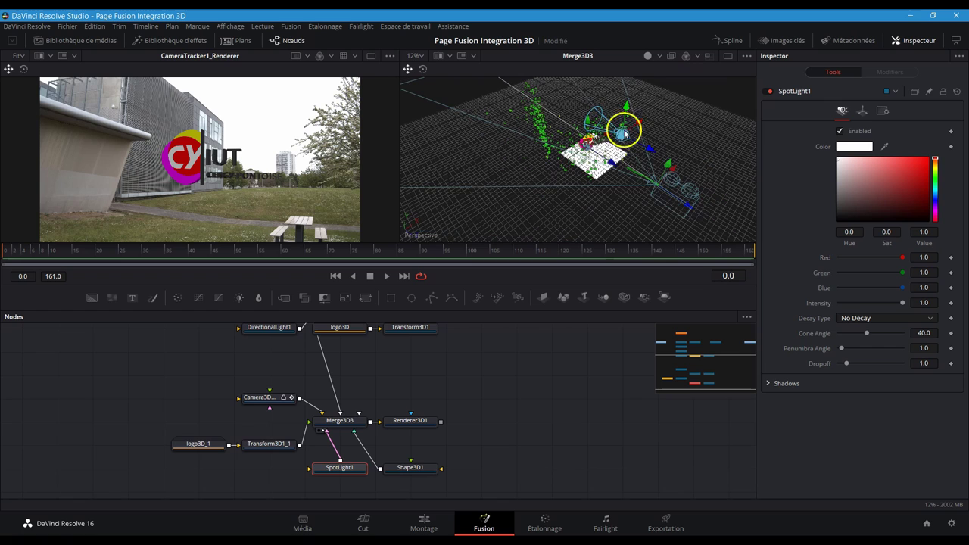
left_click_drag(625, 127, 426, 68)
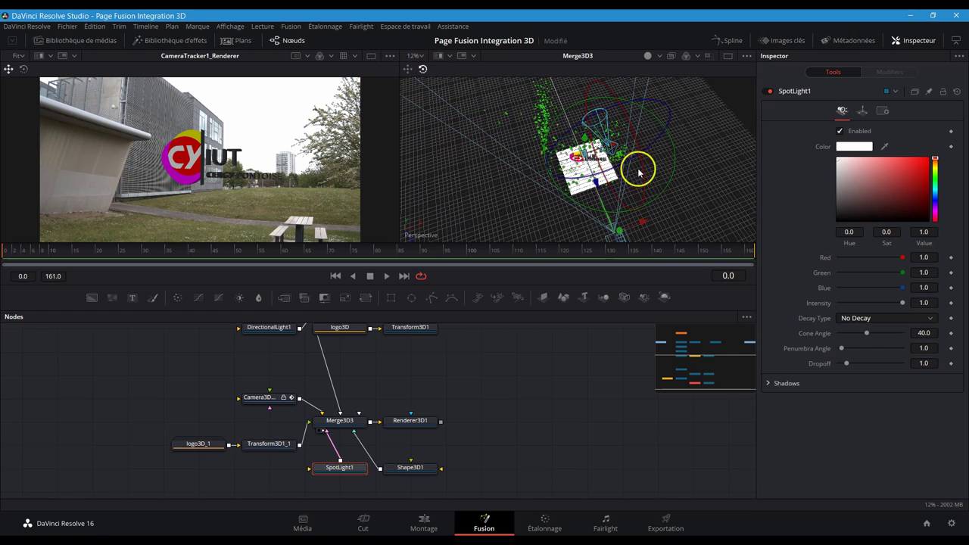
left_click_drag(632, 168, 675, 202)
left_click(407, 69)
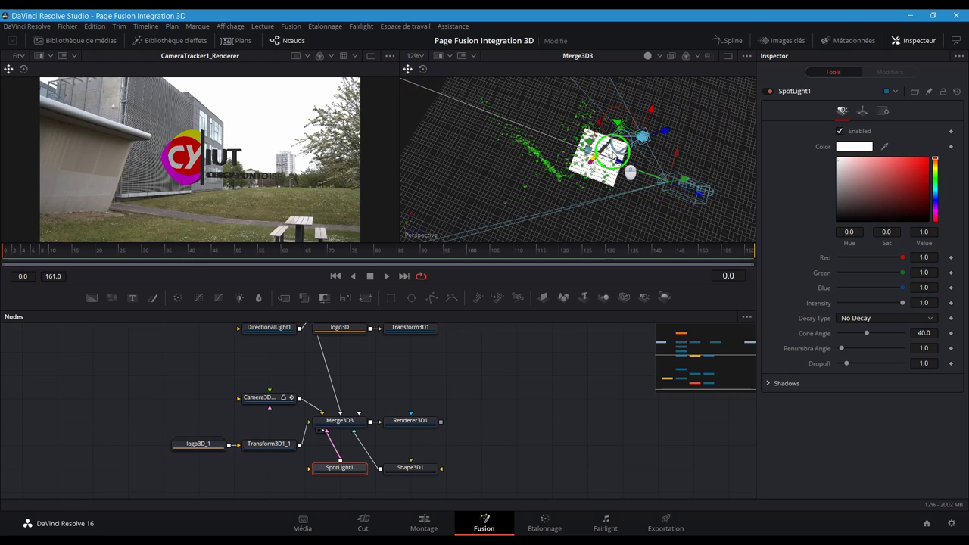
left_click_drag(604, 141, 610, 119)
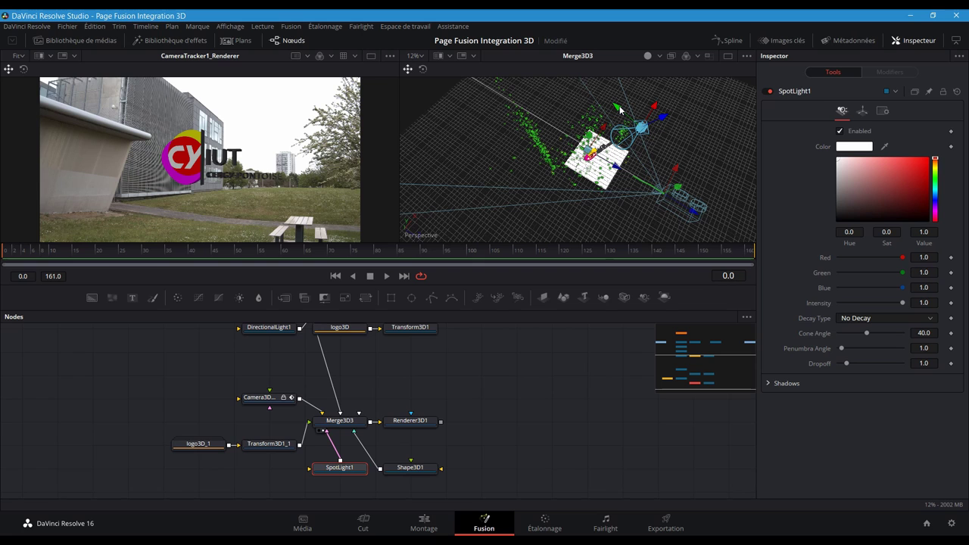
- Enable lighting and shadows on Renderer3D1 and show its output in the first viewer
left_click(414, 422)
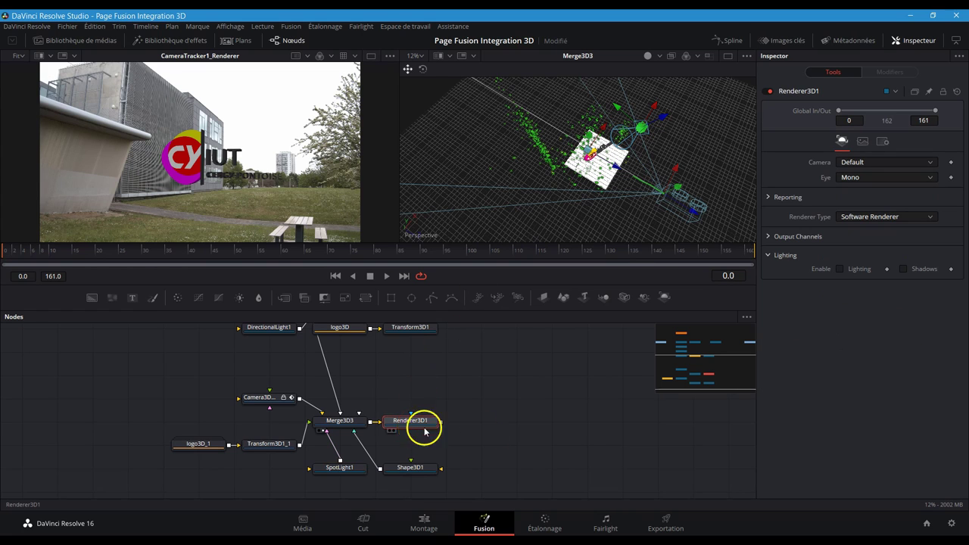
left_click(839, 269)
left_click(903, 270)
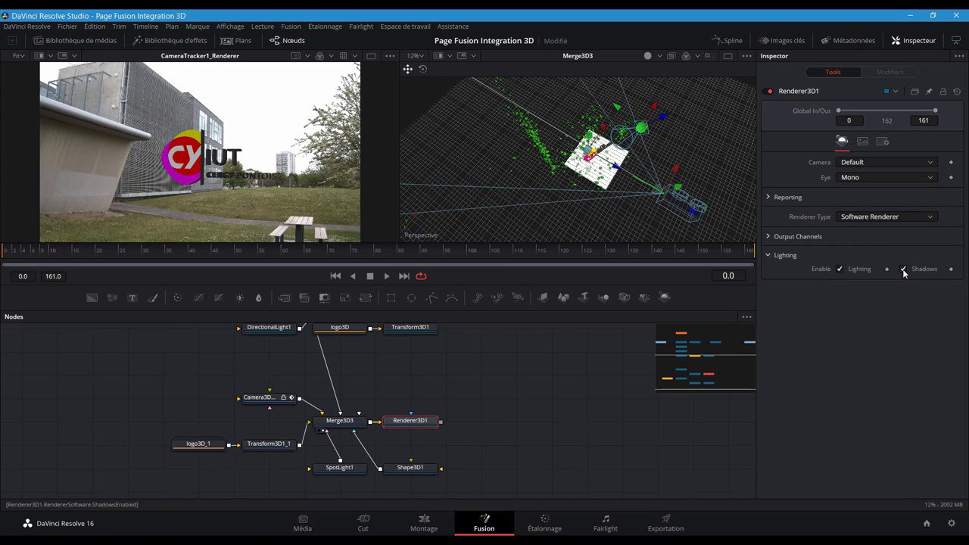
key("1")
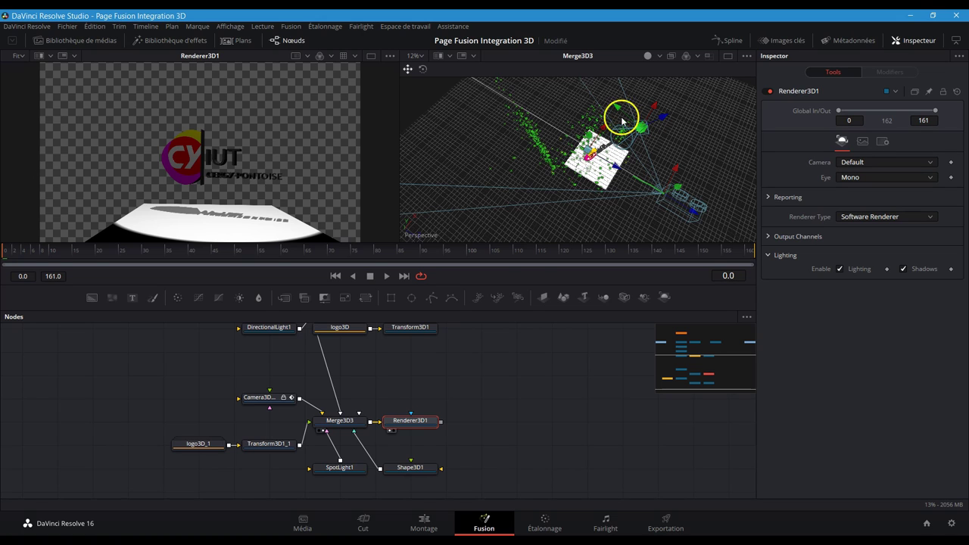
- Move the spot light farther back from the logo so its cone covers the ground plane
left_click_drag(661, 116, 710, 96)
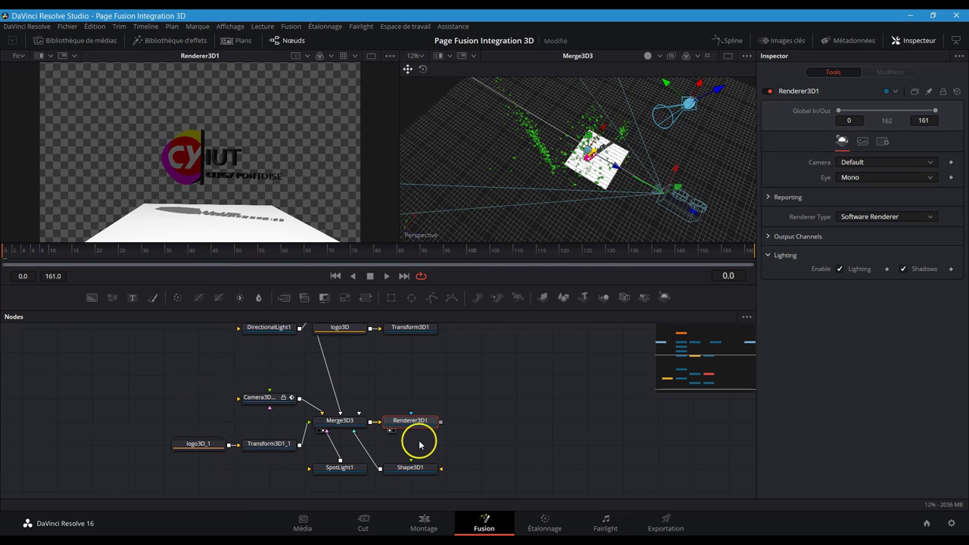
- Expand the logo3D_1 group and set svgMesh1_1 to be unseen by cameras
double_click(198, 444)
scroll(210, 449, "down", 3)
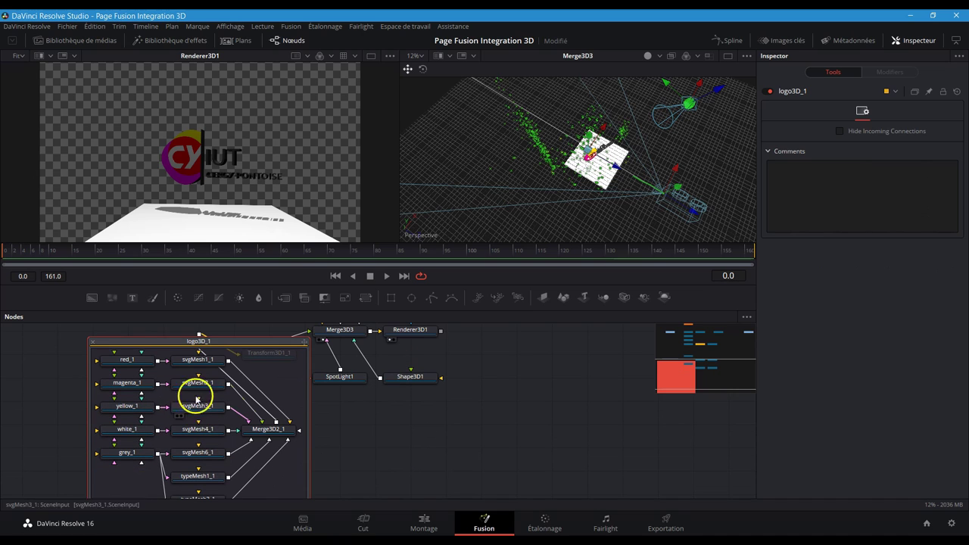
left_click(201, 361)
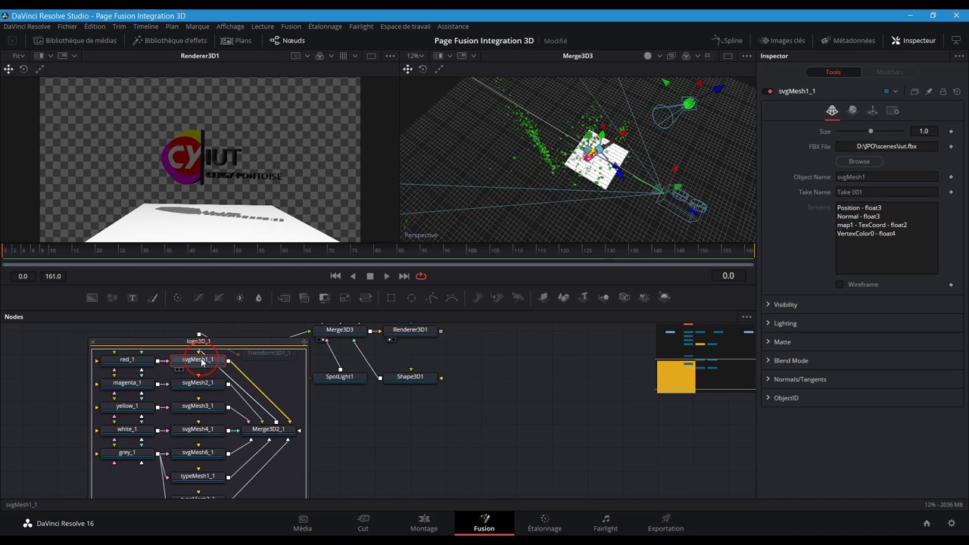
left_click(770, 305)
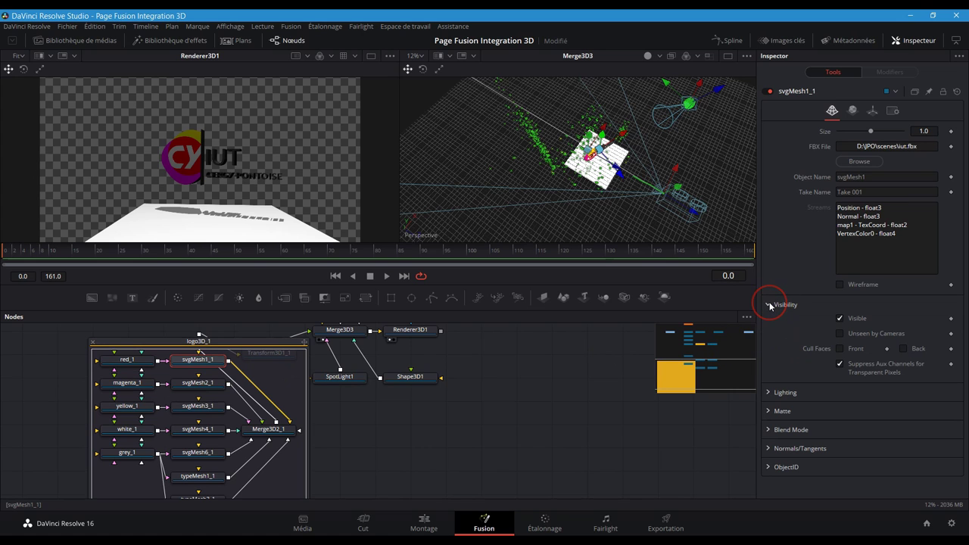
left_click(842, 334)
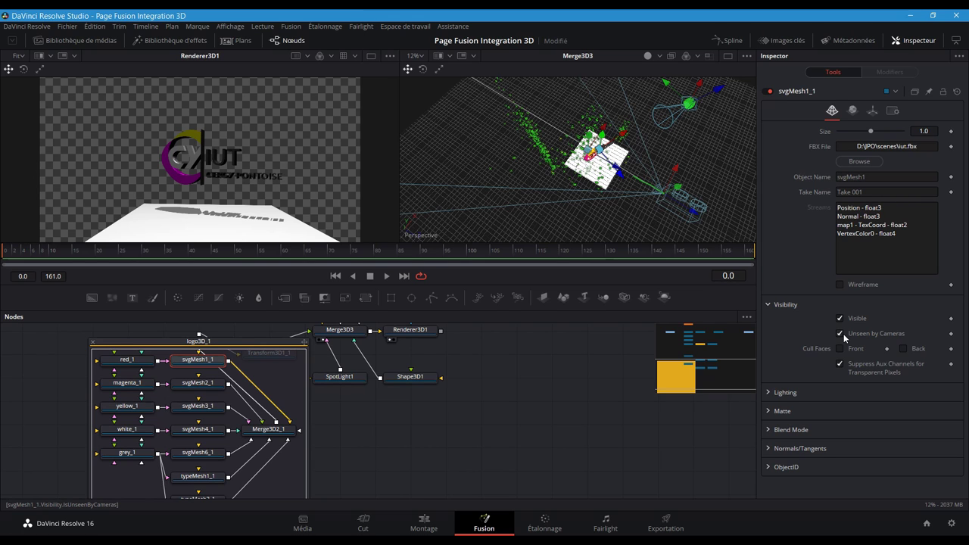
- Set svgMesh2_1 and svgMesh3_1 in the logo3D_1 group to be unseen by cameras
scroll(280, 377, "up", 4)
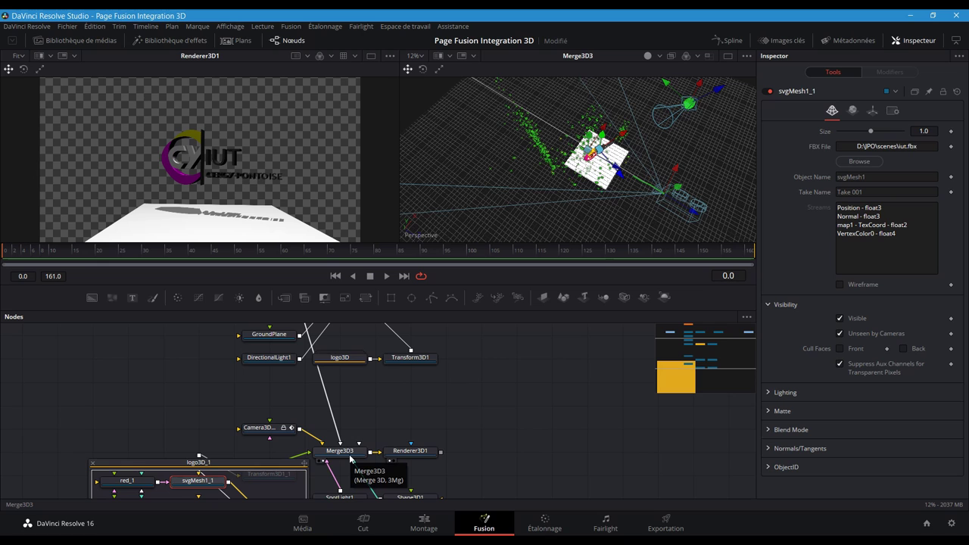
scroll(439, 379, "up", 3)
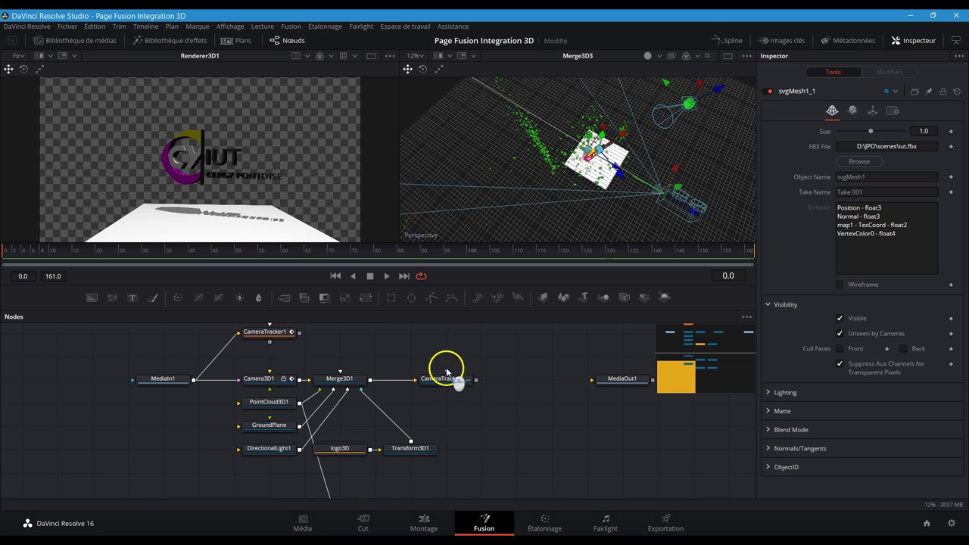
scroll(444, 433, "down", 5)
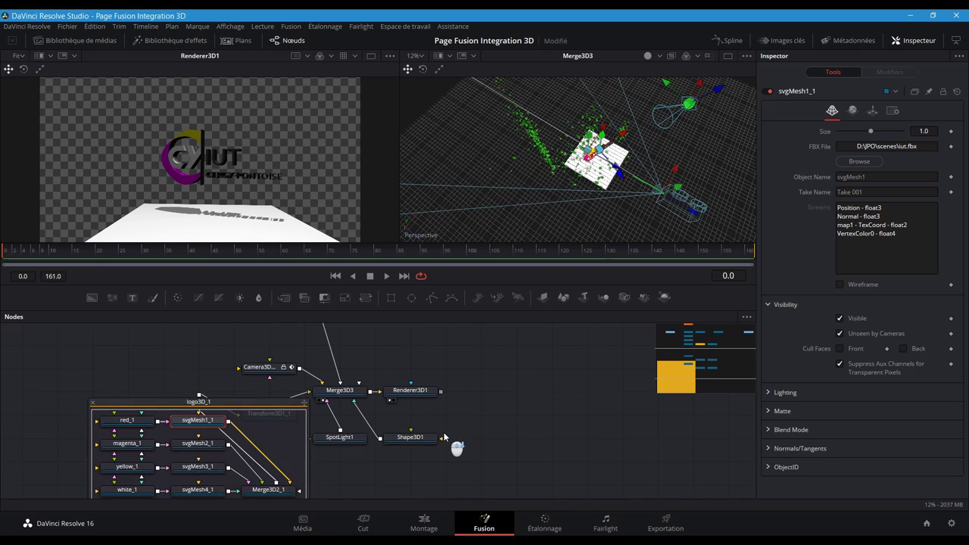
scroll(443, 432, "down", 2)
left_click(198, 383)
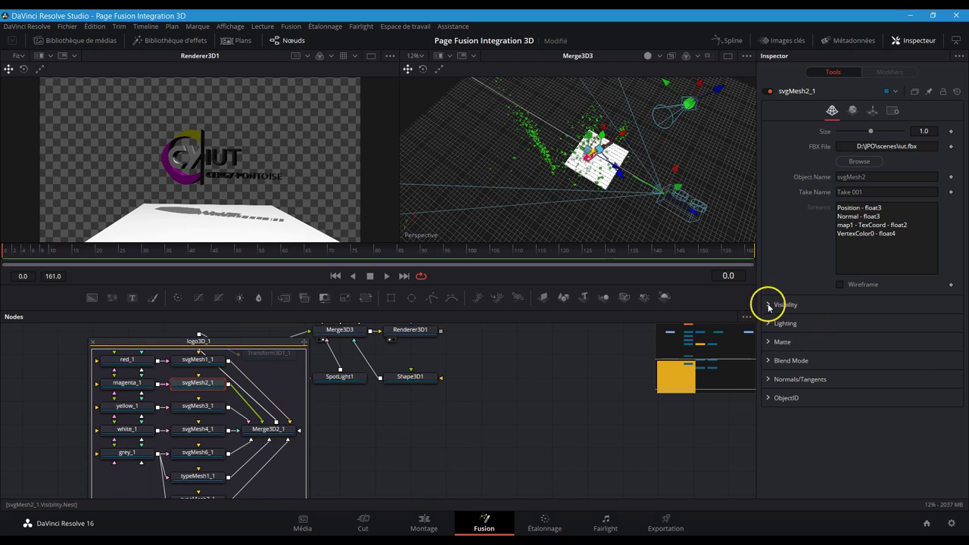
left_click(768, 304)
left_click(840, 333)
left_click(198, 406)
left_click(768, 305)
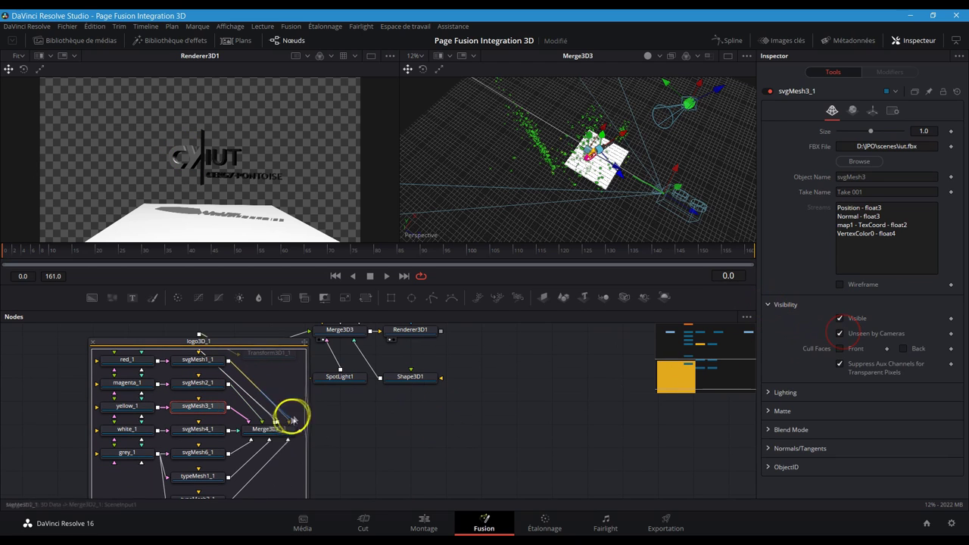
- Make svgMesh4_1 and svgMesh6_1 unseen by cameras as well
left_click(198, 429)
left_click(768, 304)
left_click(839, 333)
scroll(272, 413, "down", 2)
left_click(199, 422)
left_click(768, 305)
left_click(839, 333)
- Make typeMesh1_1 and the type mesh below it unseen by cameras, and collapse the logo3D_1 group
left_click(199, 445)
left_click(767, 305)
left_click(840, 333)
left_click(198, 469)
left_click(767, 305)
left_click(840, 333)
scroll(109, 350, "up", 2)
left_click(93, 340)
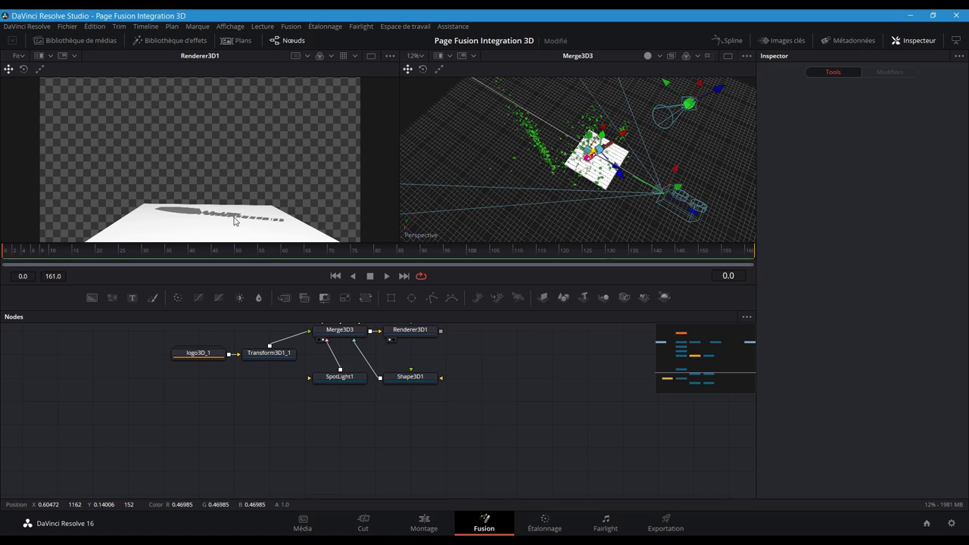
- Set SpotLight1's shadow softness to Constant with a constant softness of 0.063
scroll(357, 401, "up", 1)
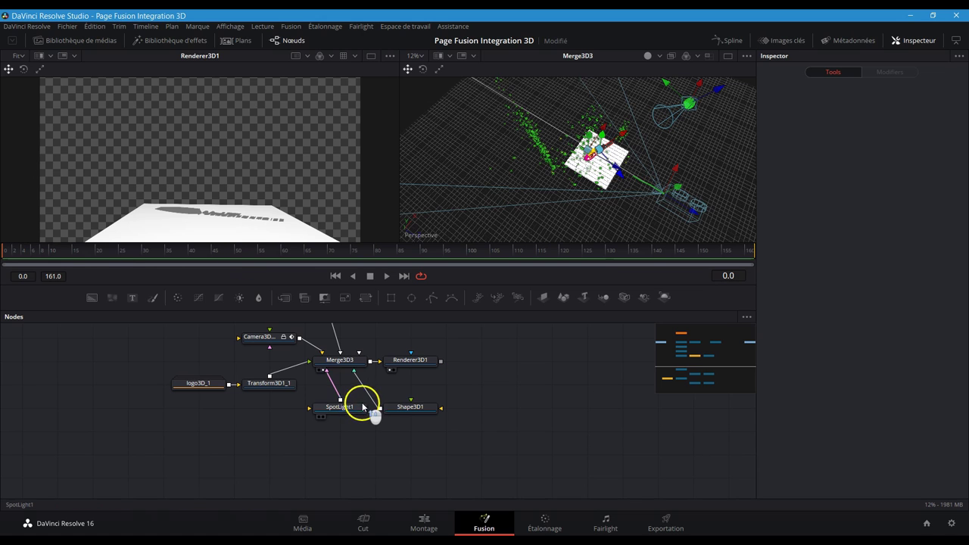
left_click(345, 412)
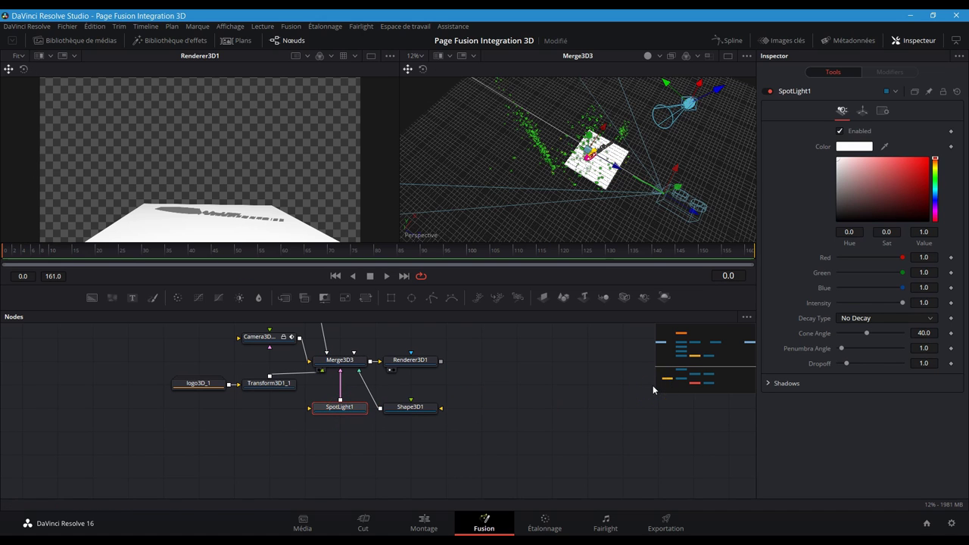
left_click(774, 384)
scroll(795, 397, "down", 5)
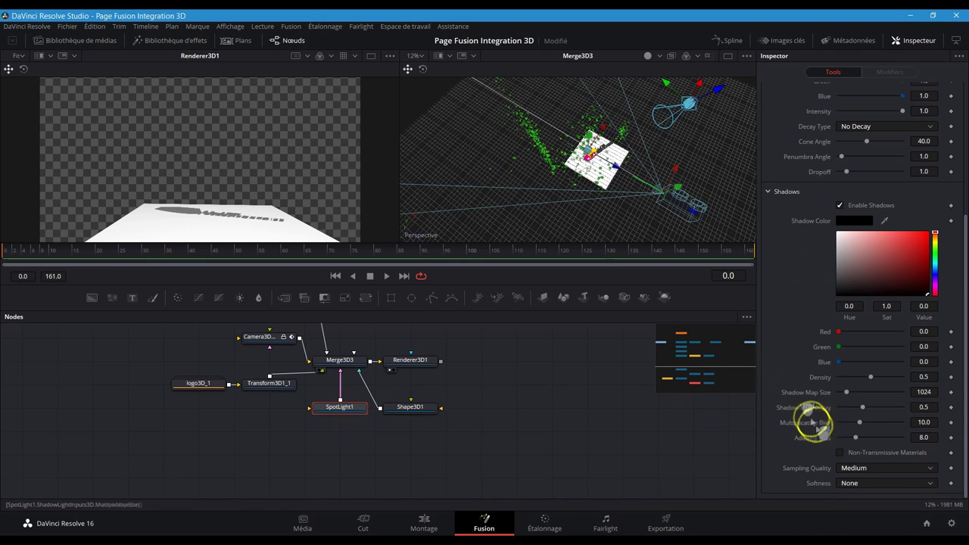
left_click(865, 481)
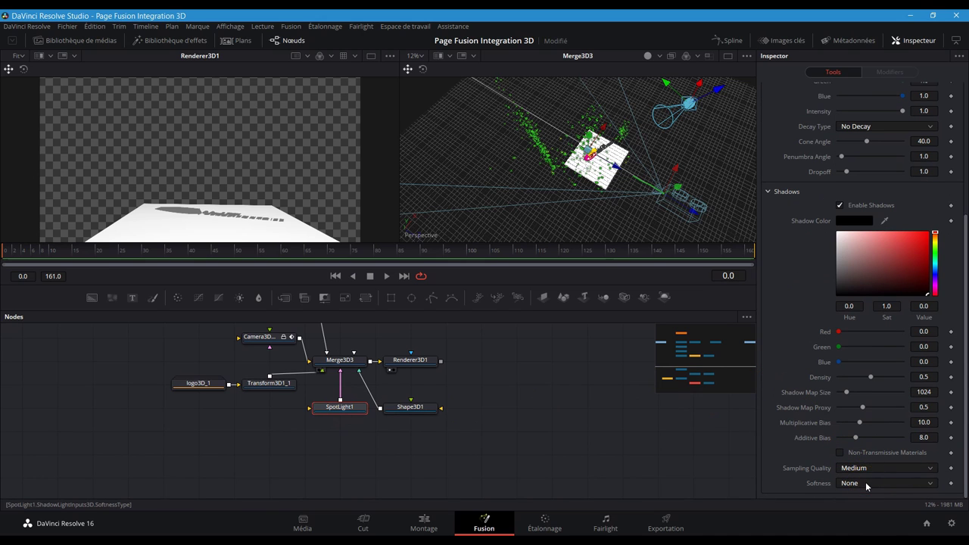
left_click(865, 481)
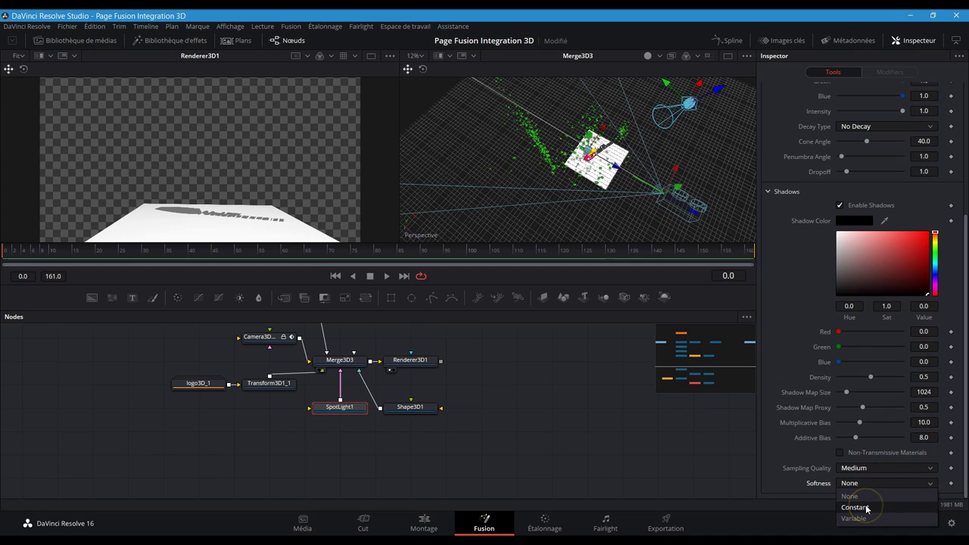
left_click(866, 509)
scroll(822, 454, "down", 1)
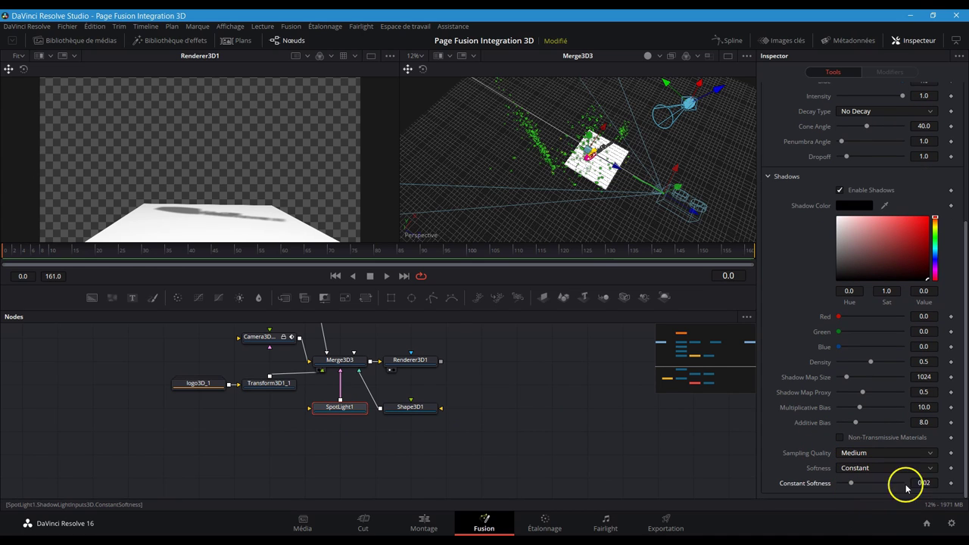
left_click_drag(851, 485, 879, 487)
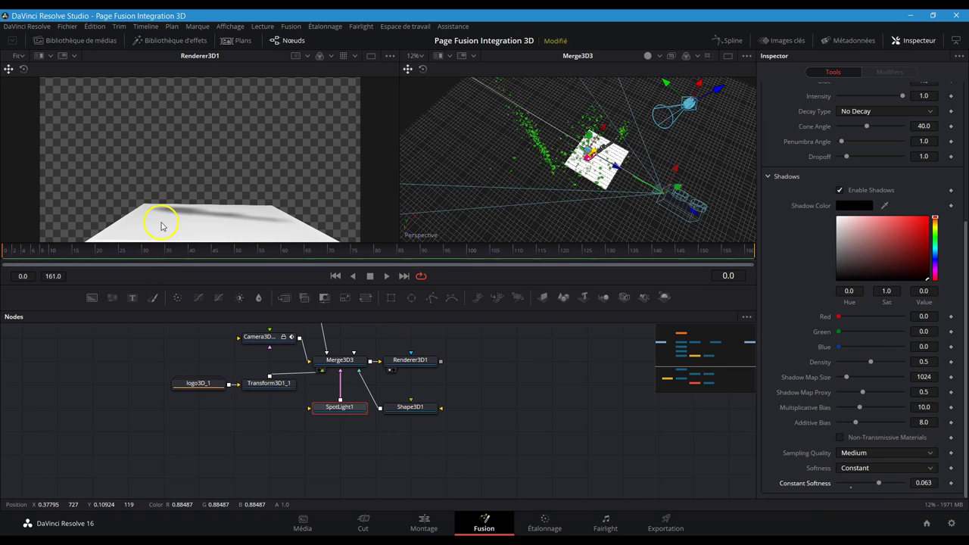
- Turn off the checker underlay in the viewer showing Renderer3D1
left_click(178, 164)
left_click(386, 56)
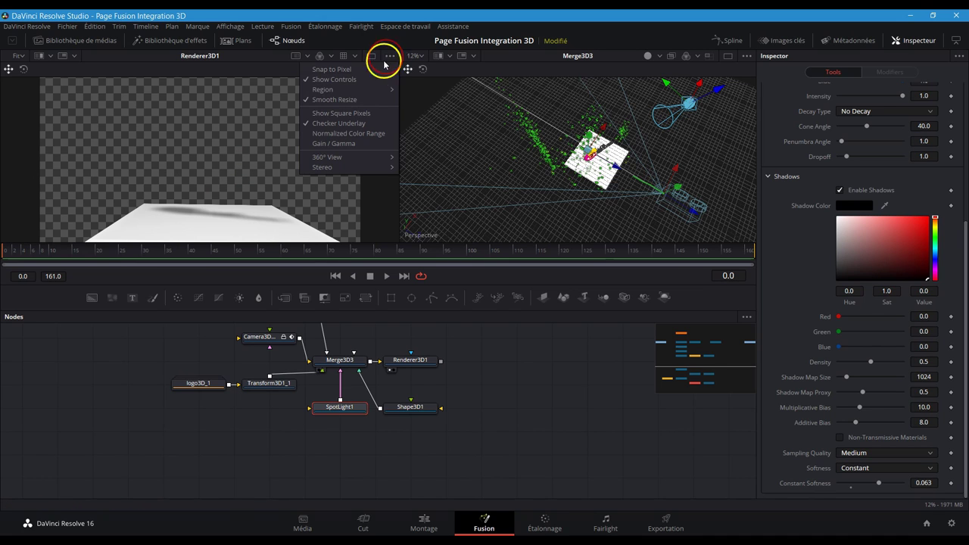
left_click(349, 123)
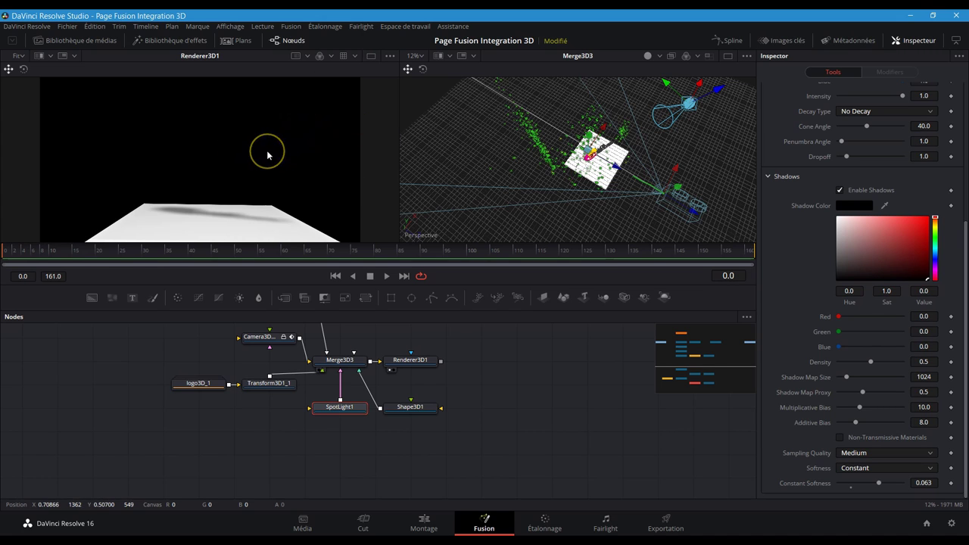
- Add a Background node to the right of Renderer3D1 and make its color white
left_click(529, 392)
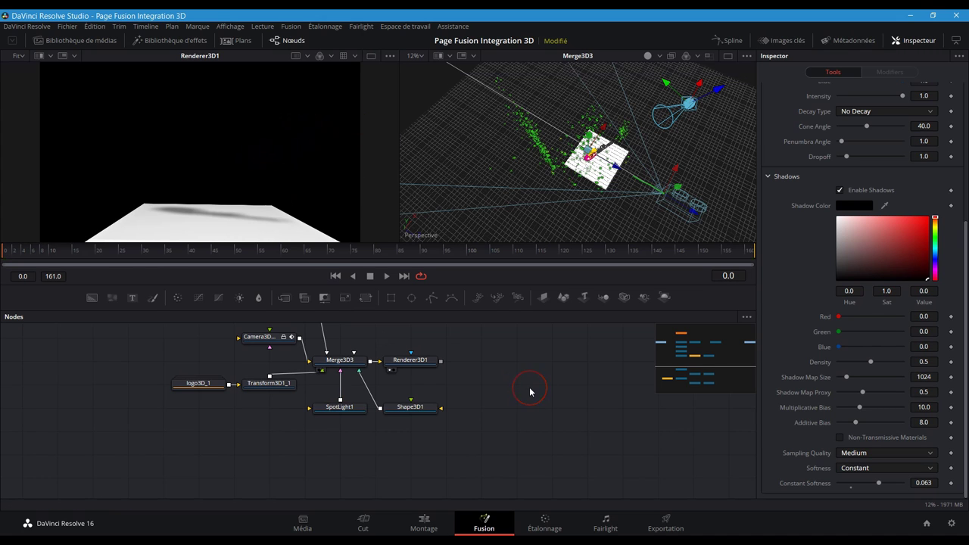
left_click(87, 297)
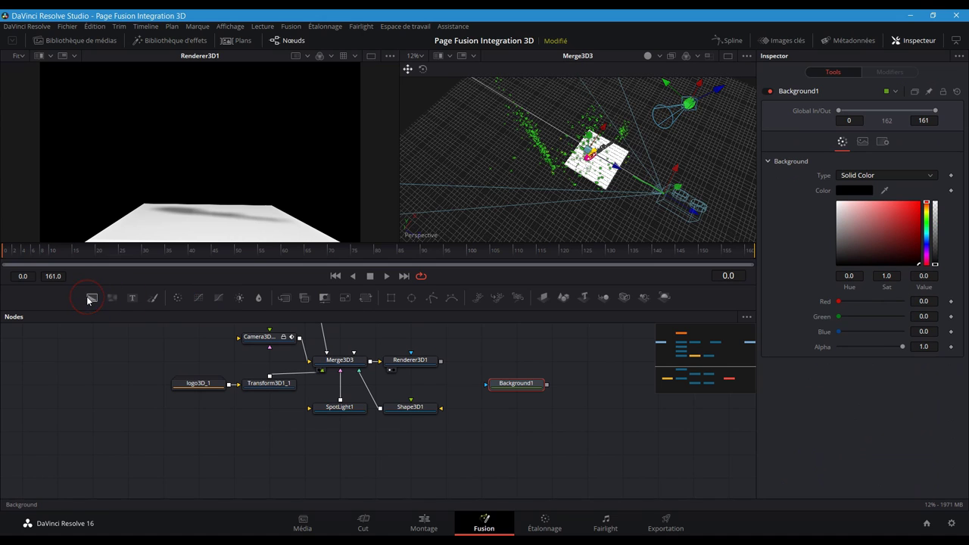
left_click_drag(865, 210, 837, 197)
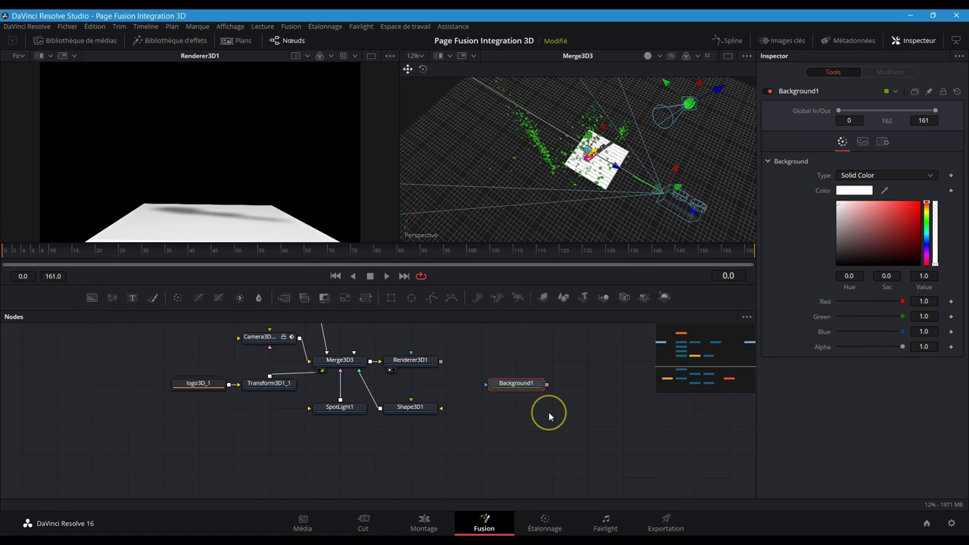
- Merge the Renderer3D1 output over the white background and show the merge in the first viewer
left_click(441, 364)
left_click_drag(441, 365, 546, 385)
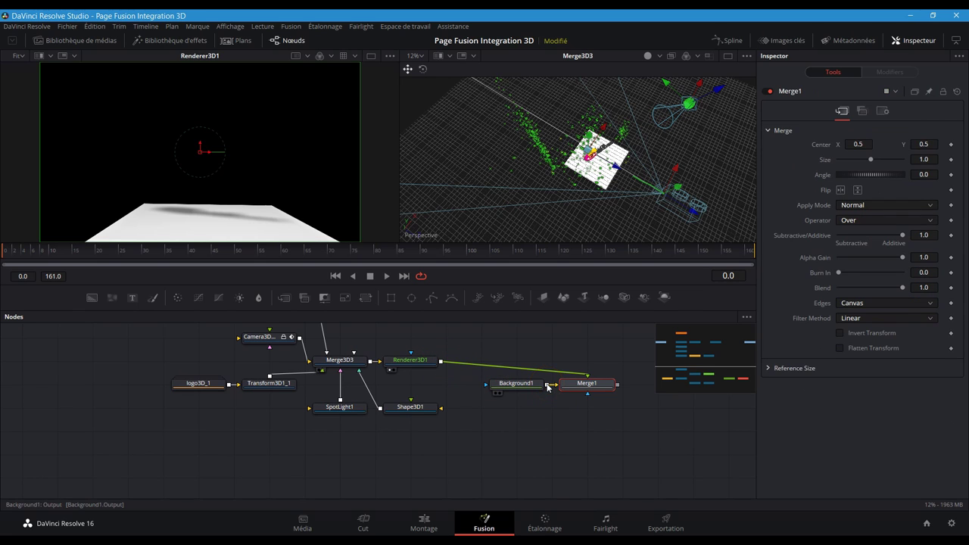
key("1")
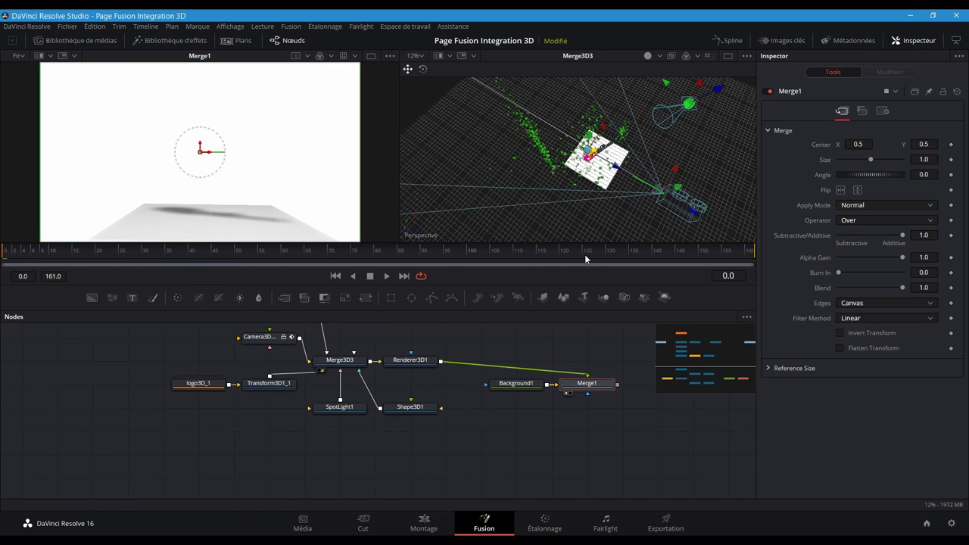
- Add a Brightness/Contrast node after Merge1 and show its output in the first viewer
left_click(241, 298)
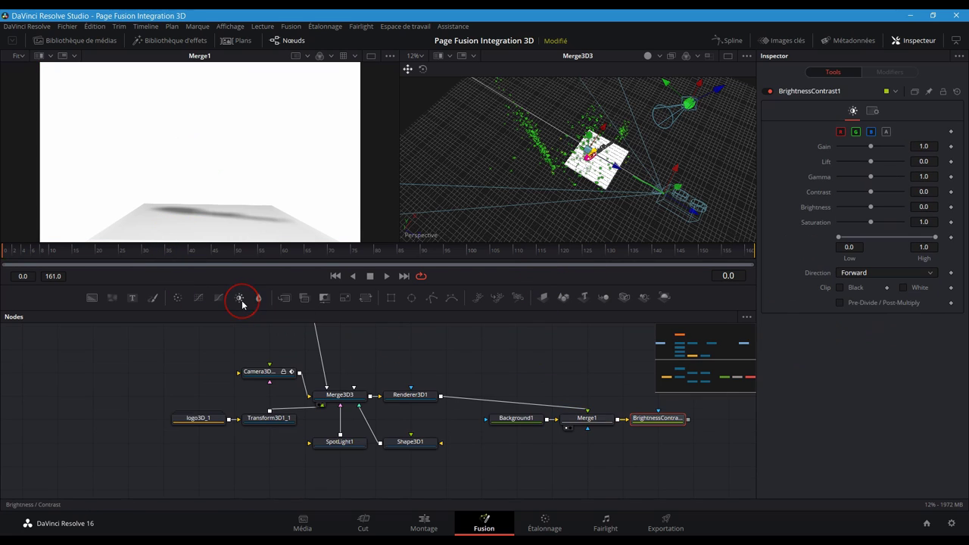
middle_click(603, 458)
left_click_drag(603, 458, 493, 456)
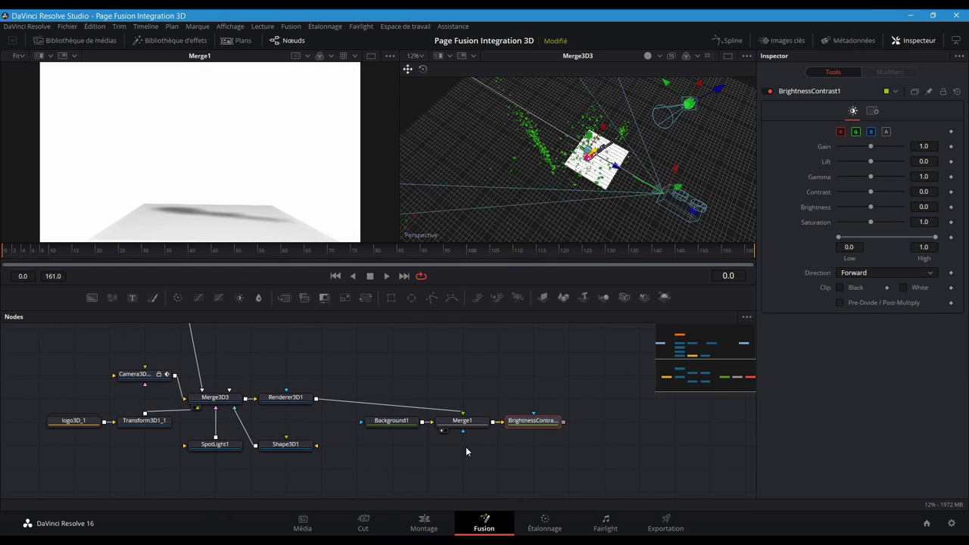
key("1")
left_click(678, 382)
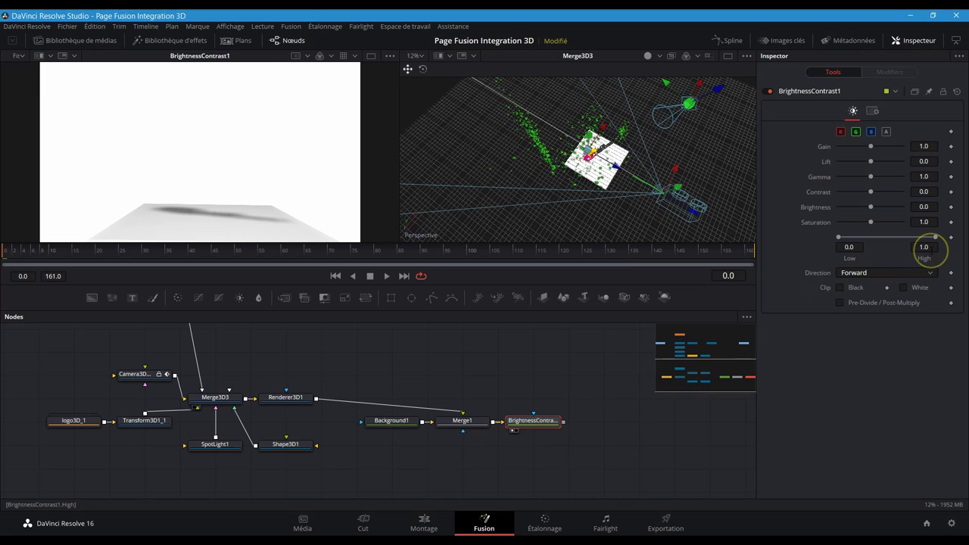
- Lower the High value of BrightnessContrast1 to 0.811 and turn on white clipping
left_click(288, 238)
left_click_drag(935, 237, 918, 239)
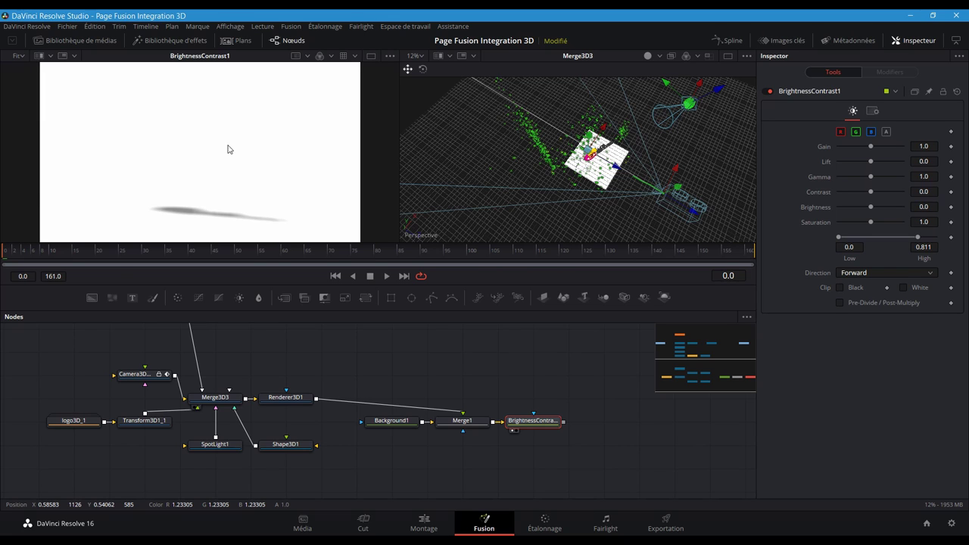
left_click(903, 289)
- Move MediaIn1 above BrightnessContrast1, merge the shadow output over it as the background, and show the merge in the first viewer
left_click_drag(134, 333, 206, 451)
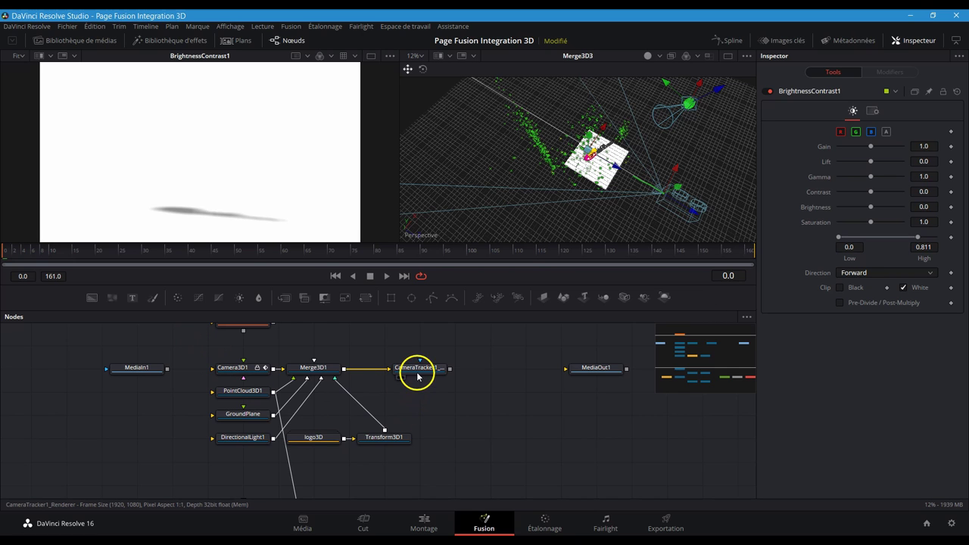
left_click_drag(147, 368, 572, 388)
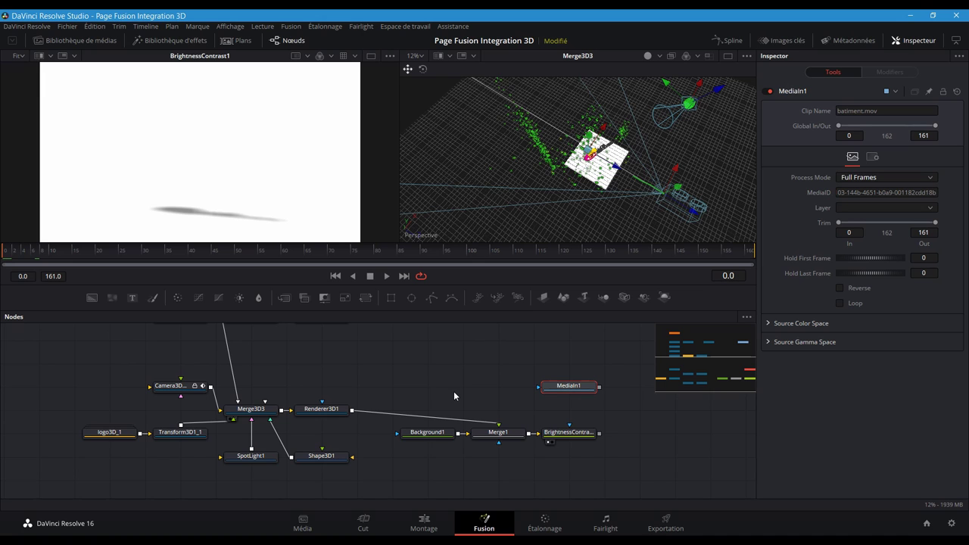
left_click(603, 440)
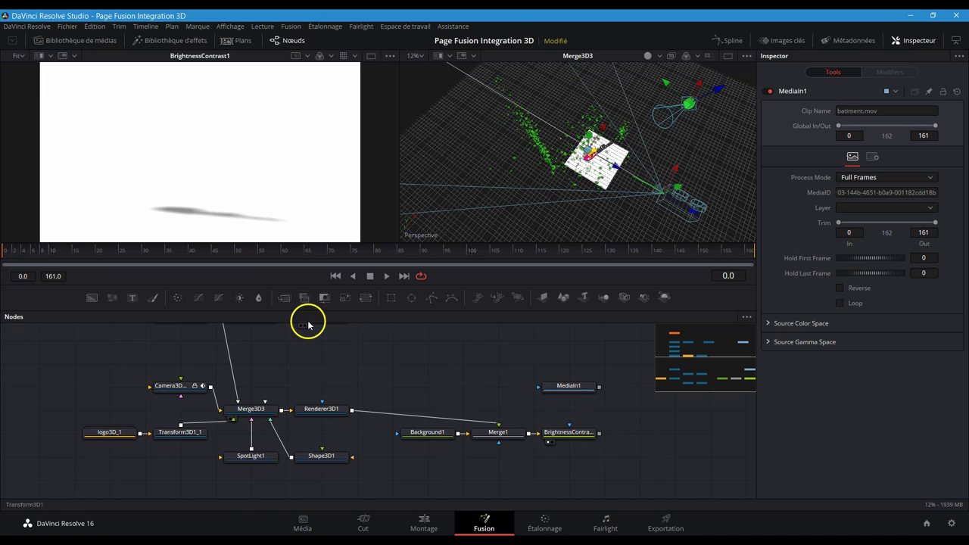
left_click(286, 300)
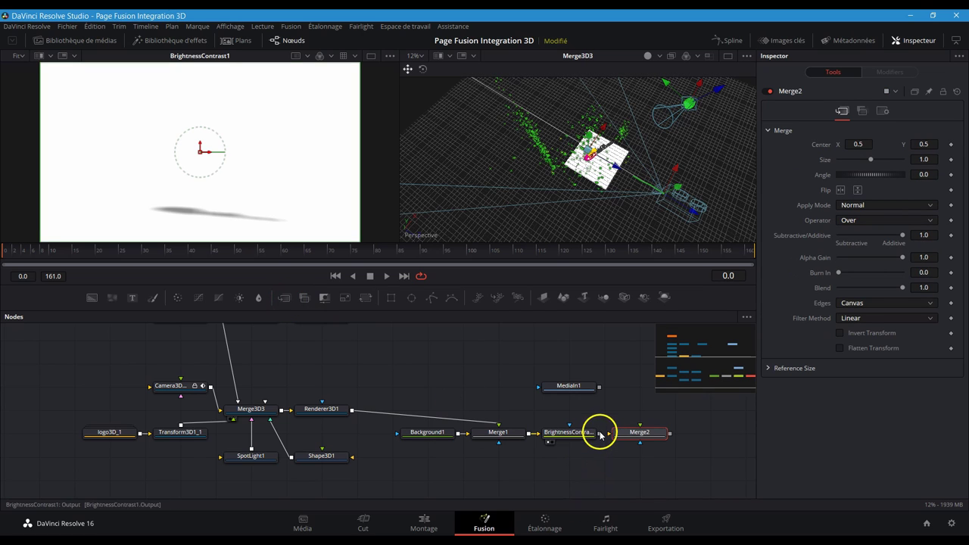
left_click(640, 432)
left_click_drag(600, 389, 640, 430)
left_click(641, 431)
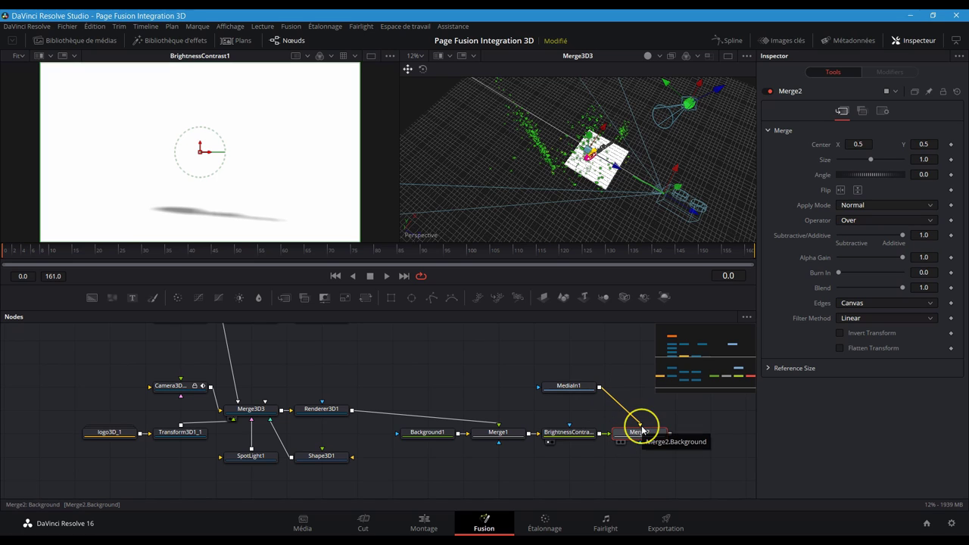
key("1")
- Set the apply mode of Merge2 to Multiply
left_click(880, 206)
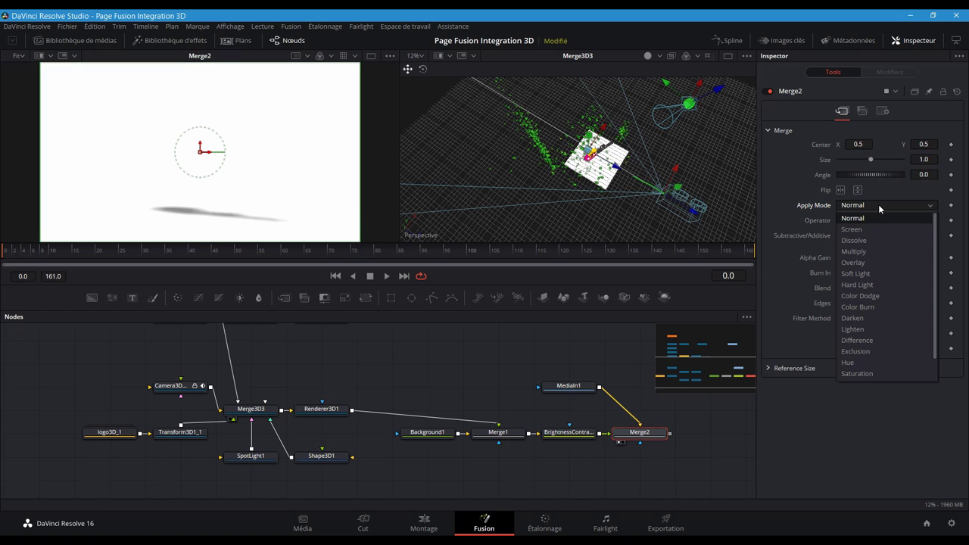
left_click(186, 216)
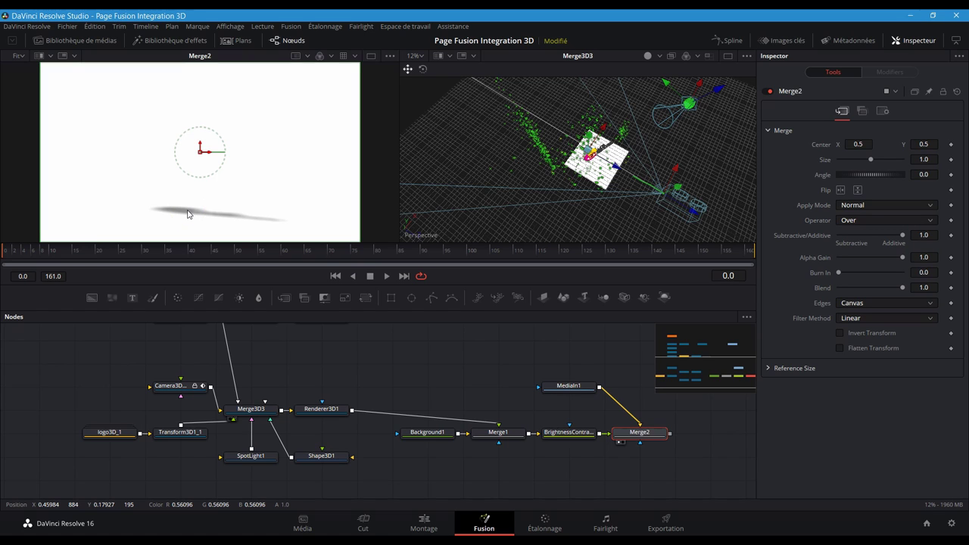
left_click(931, 207)
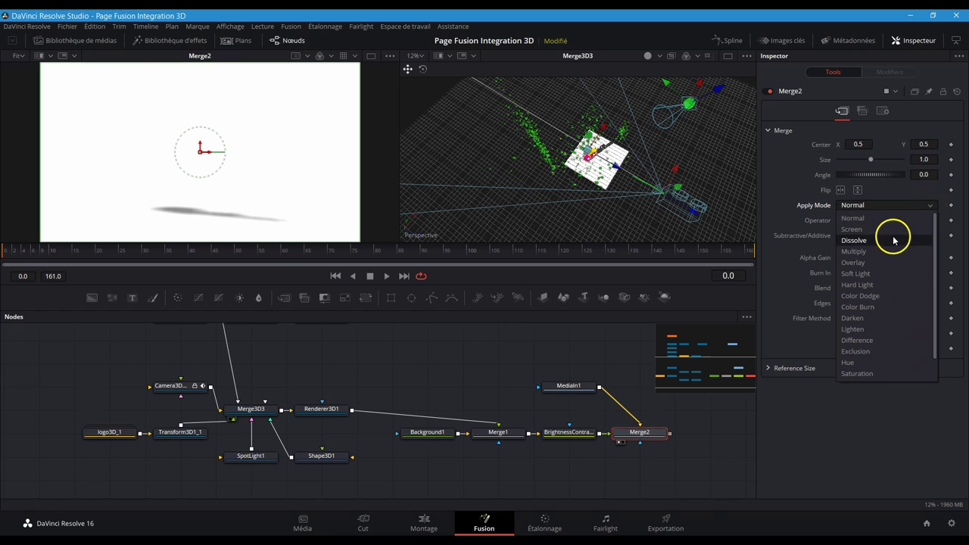
left_click(885, 251)
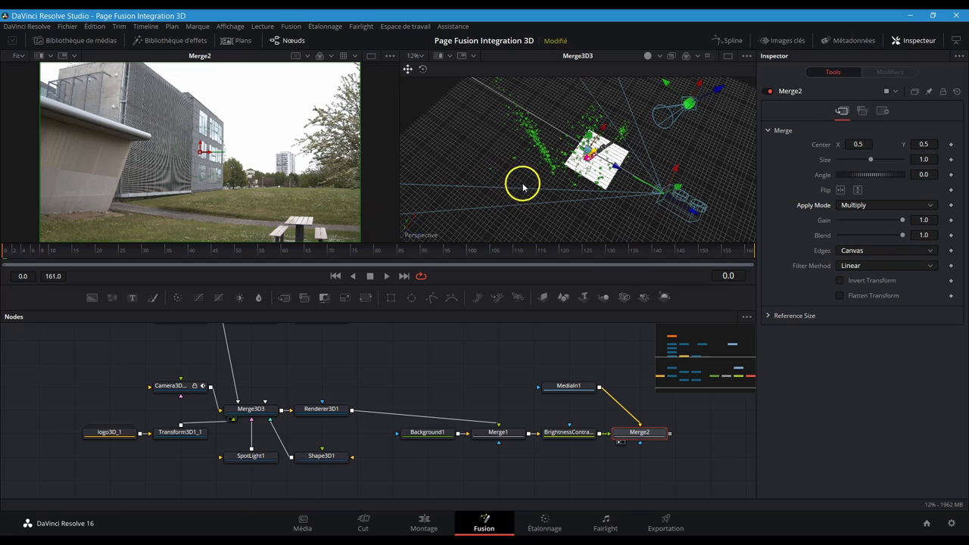
- Check the Shape3D1 shadow plane in the 3D scene and show BrightnessContrast1 in the second viewer
left_click_drag(576, 194, 599, 137)
left_click(318, 456)
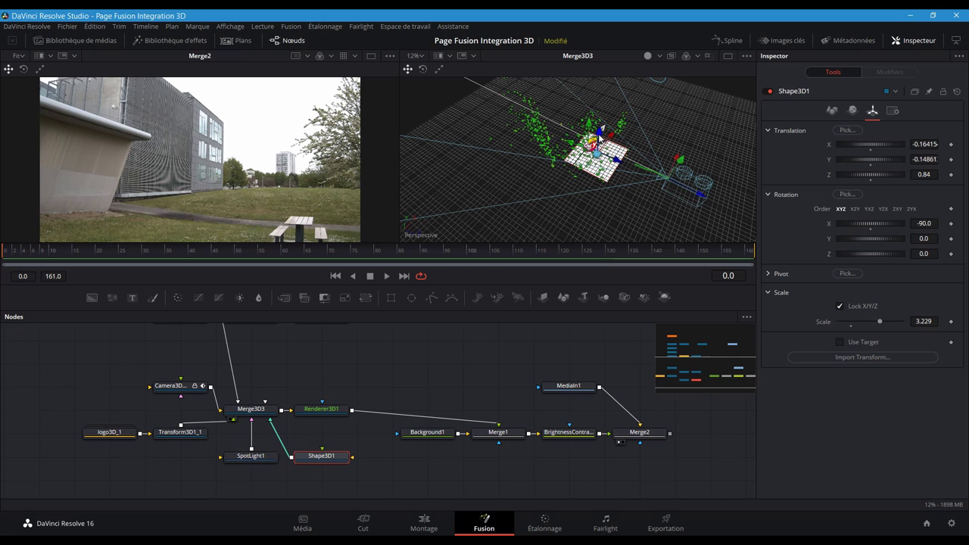
left_click(578, 435)
key("2")
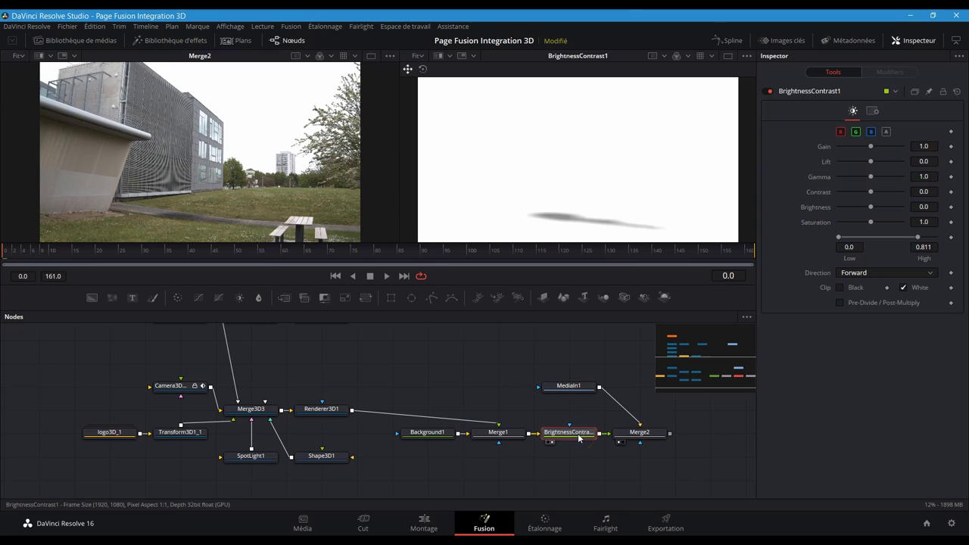
- Compare the composite with BrightnessContrast1's white clipping off and on, ending with it turned on
left_click(903, 288)
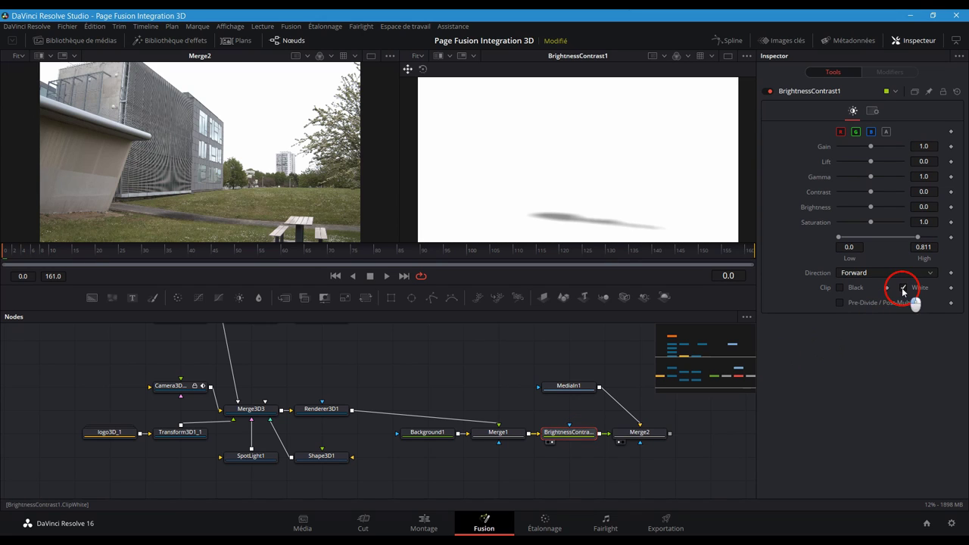
left_click(626, 144)
left_click(367, 143)
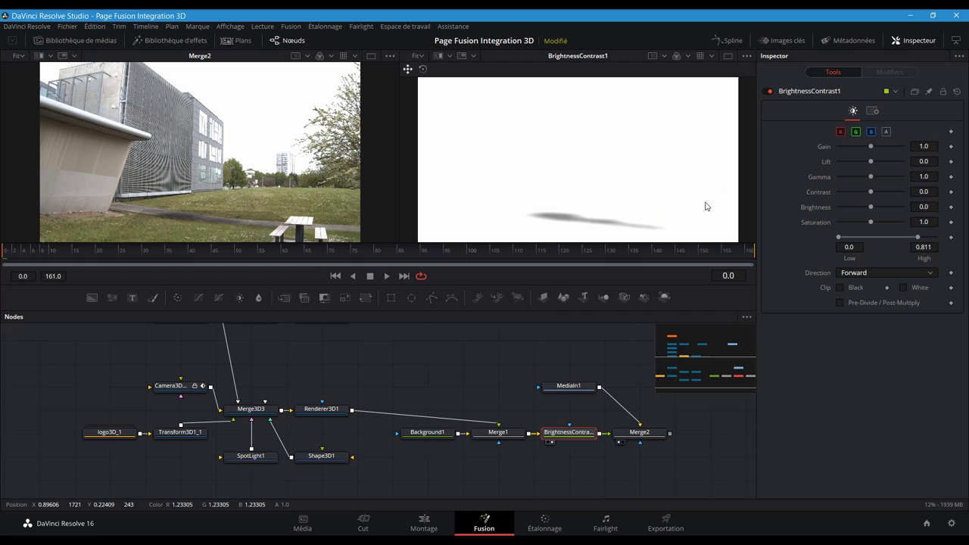
left_click(903, 288)
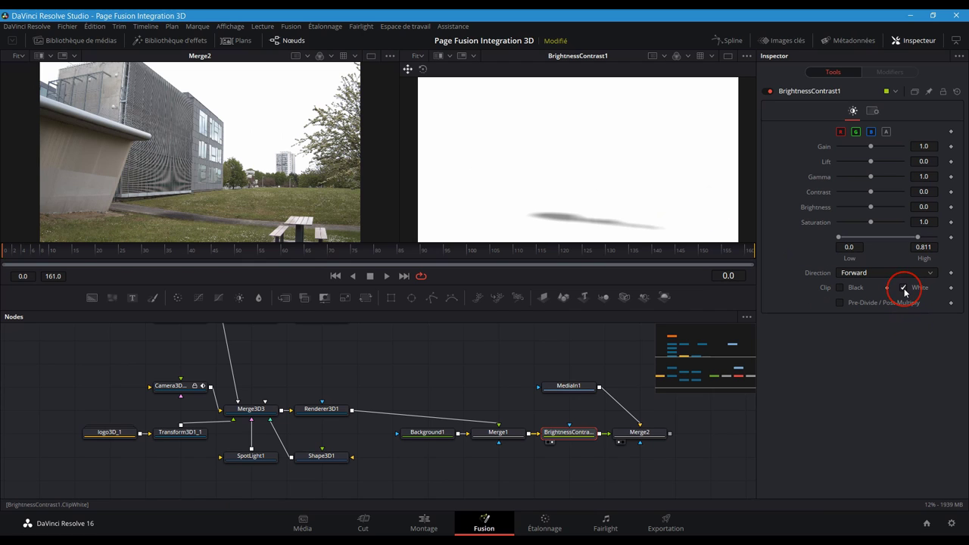
left_click(904, 288)
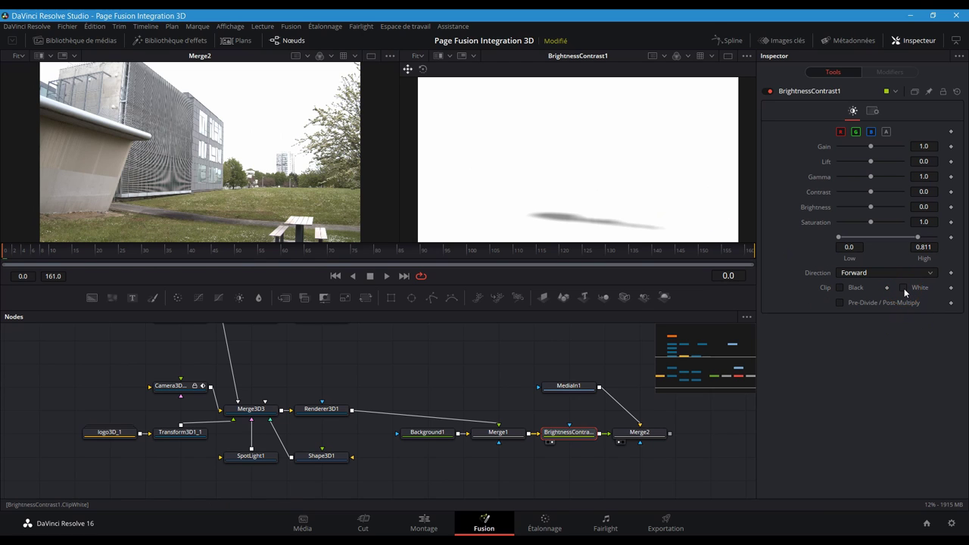
left_click(904, 288)
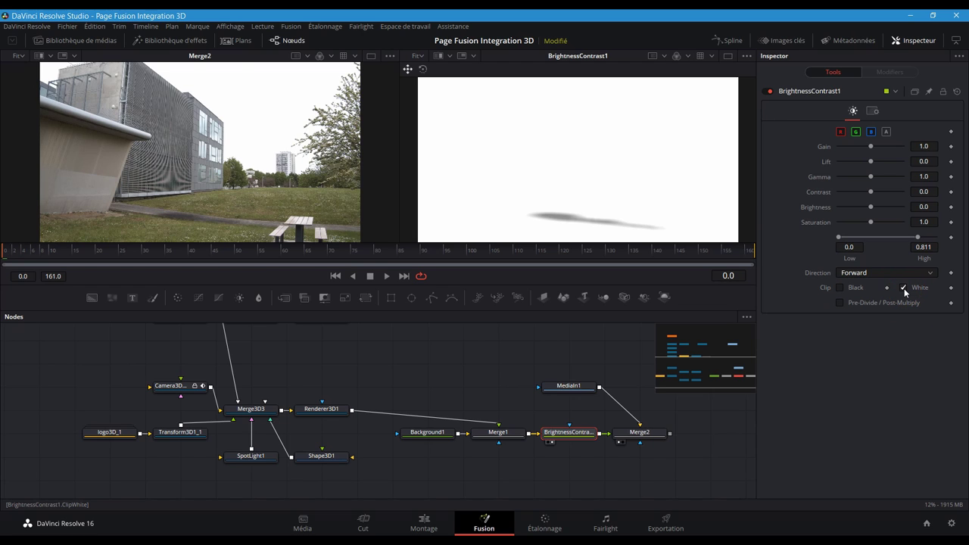
- Soften the shadow by reducing the Blend of Merge1 to 0.858
left_click(502, 438)
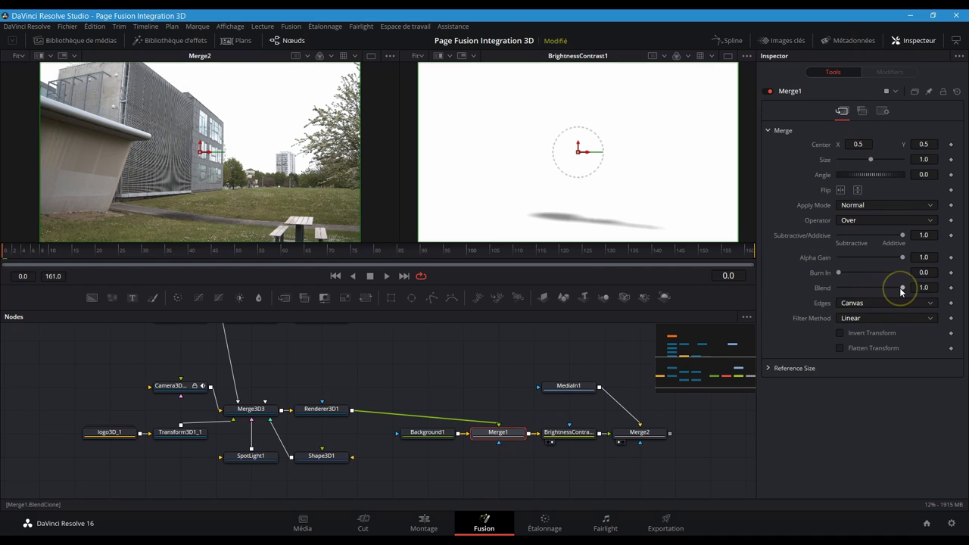
left_click_drag(899, 287, 894, 290)
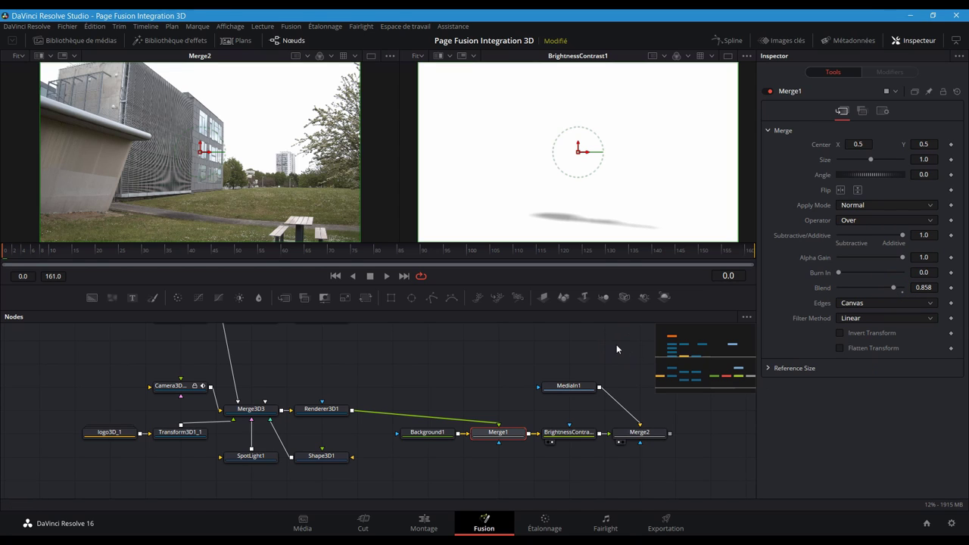
- Merge the CameraTracker1_Renderer output over Merge2, show the result in the second viewer and clear the first viewer
scroll(616, 344, "up", 4)
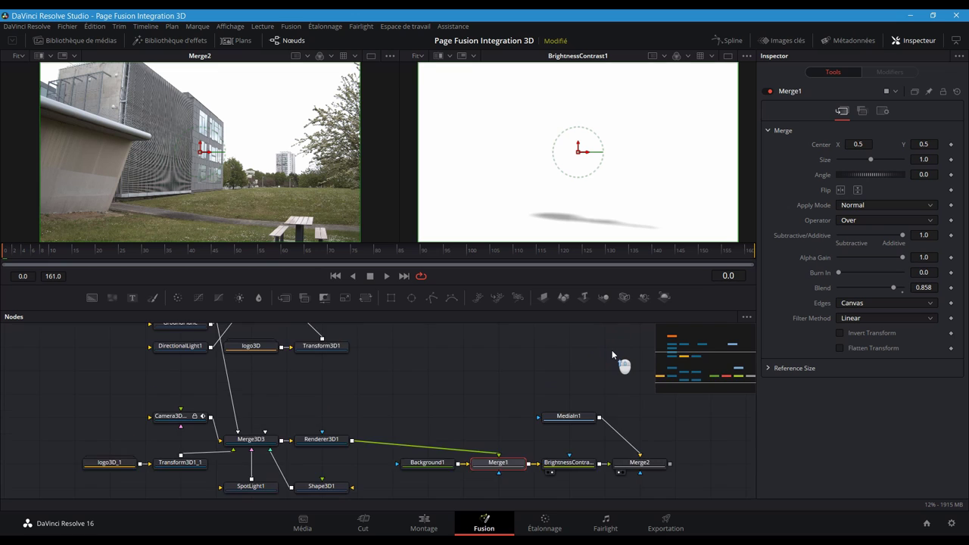
left_click_drag(357, 339, 523, 372)
left_click_drag(497, 342, 533, 459)
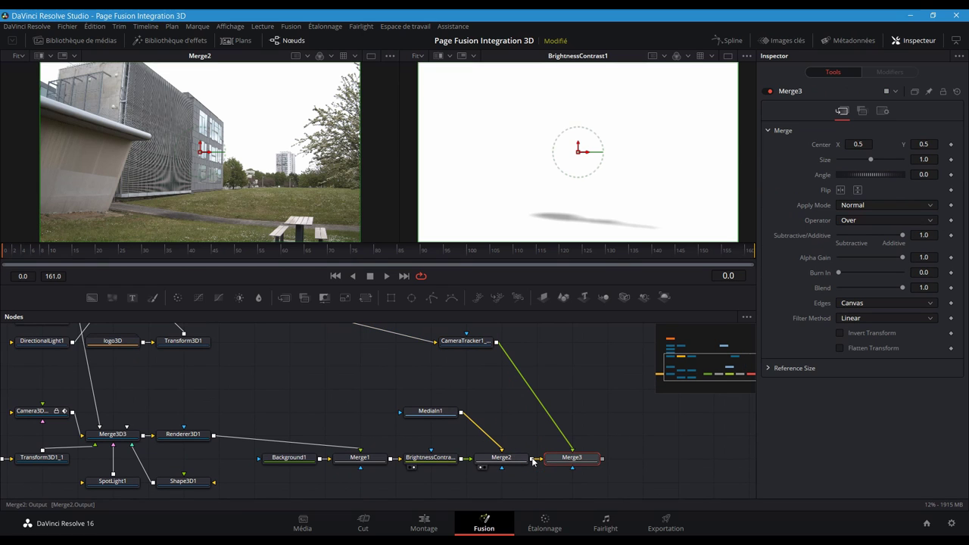
key("2")
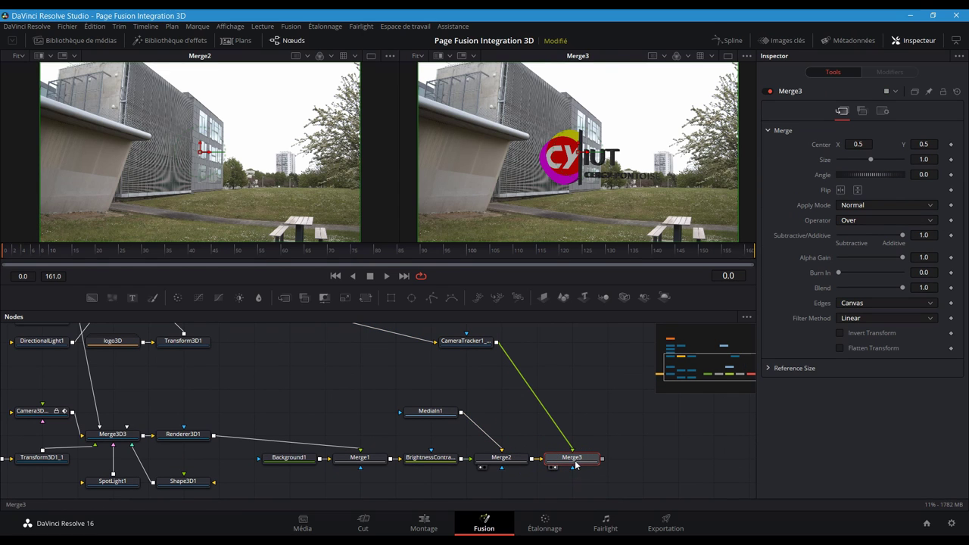
left_click(518, 461)
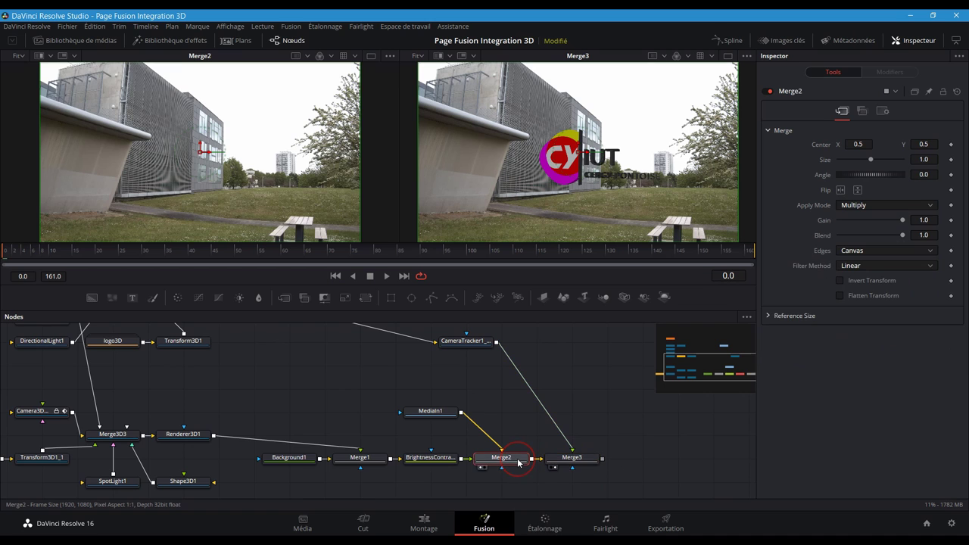
key("1")
- Move MediaOut1 beside Merge3, feed Merge3's output into it, and show MediaOut1 in the second viewer
left_click_drag(595, 417, 508, 490)
left_click_drag(328, 350, 620, 460)
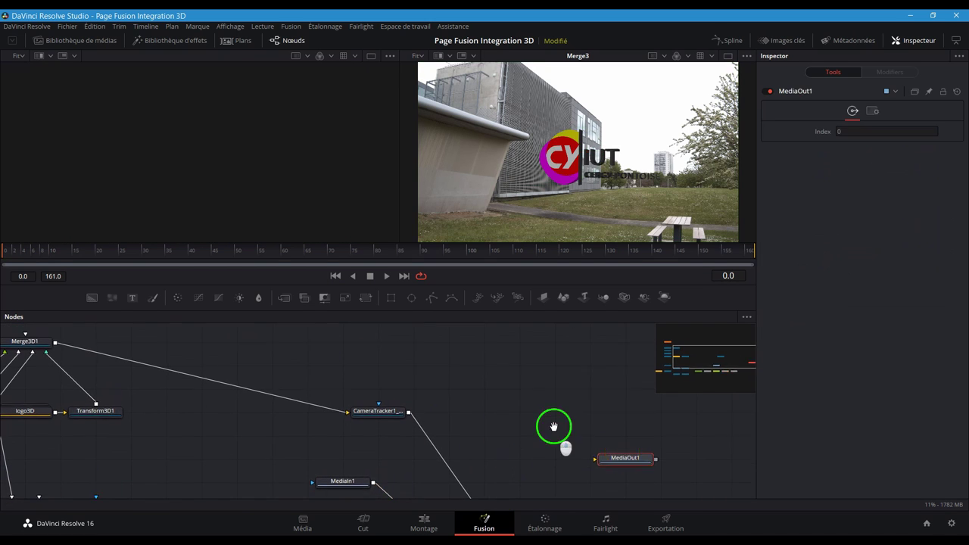
left_click_drag(554, 426, 547, 342)
left_click_drag(620, 366, 594, 445)
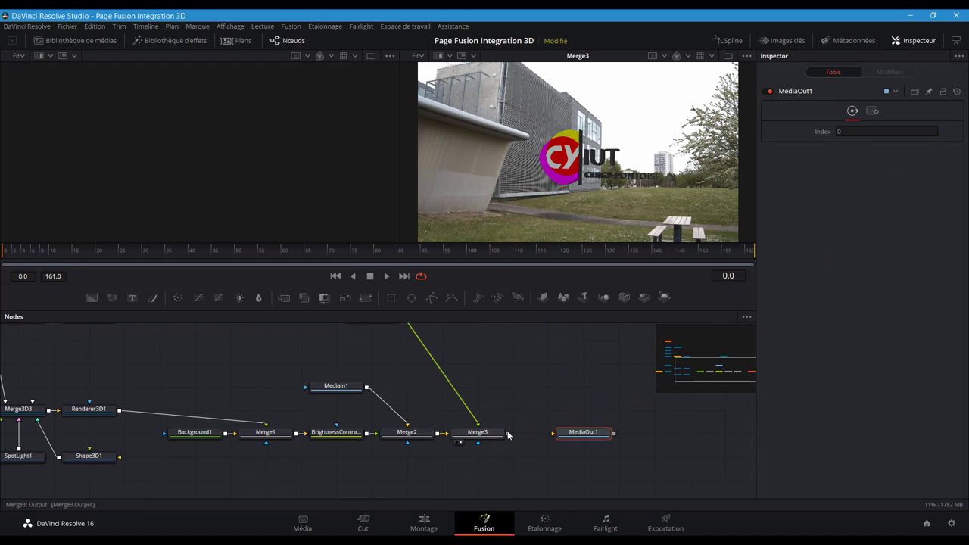
left_click_drag(507, 433, 567, 438)
key("2")
- Save the project, then play back the finished composite and stop playback
key("ctrl+s")
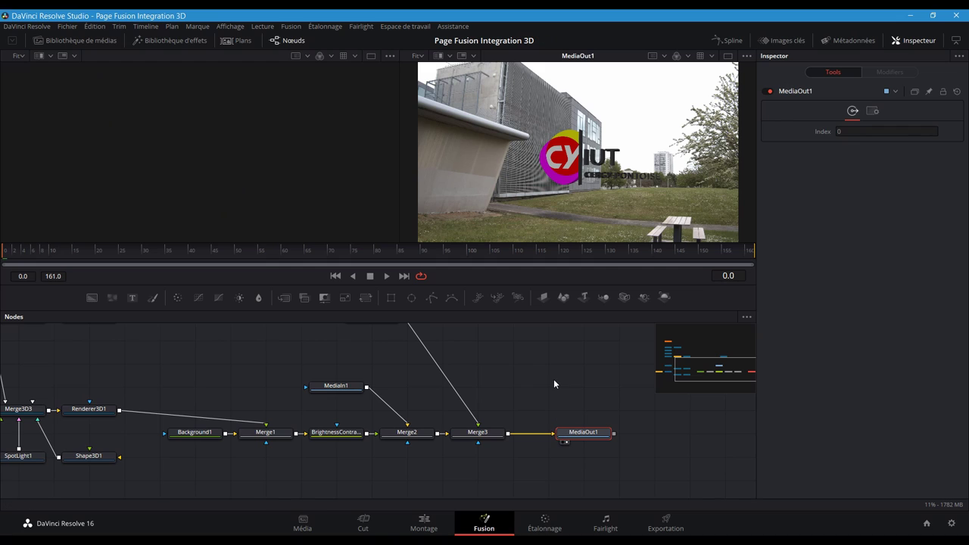
left_click(386, 277)
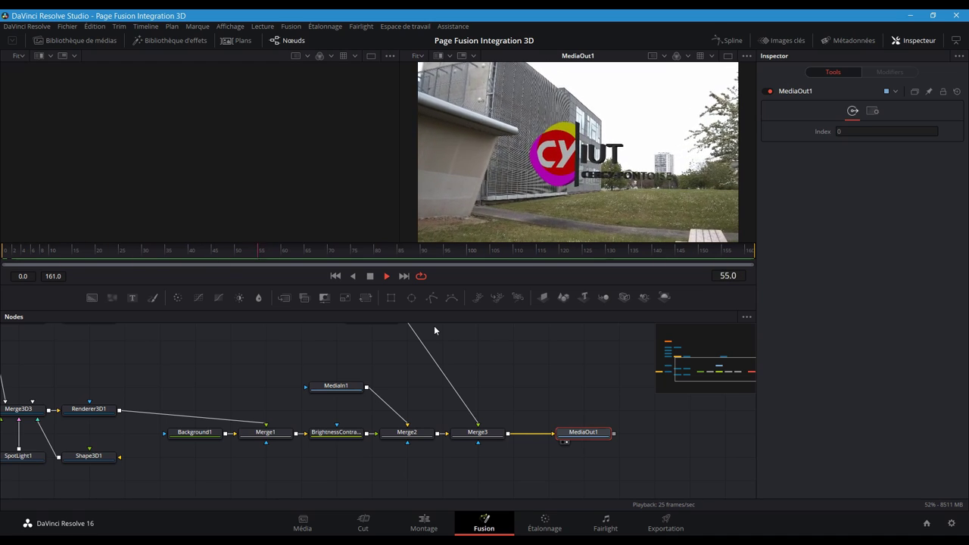
left_click(422, 324)
left_click(370, 276)
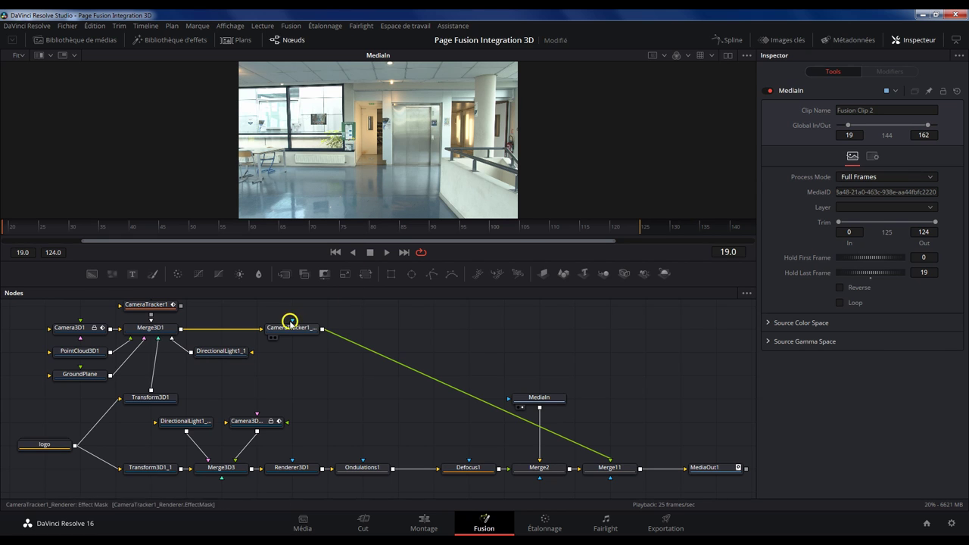
- Examine the render settings of CameraTracker1_Renderer and Renderer3D1 in the indoor reflection composition
left_click(290, 333)
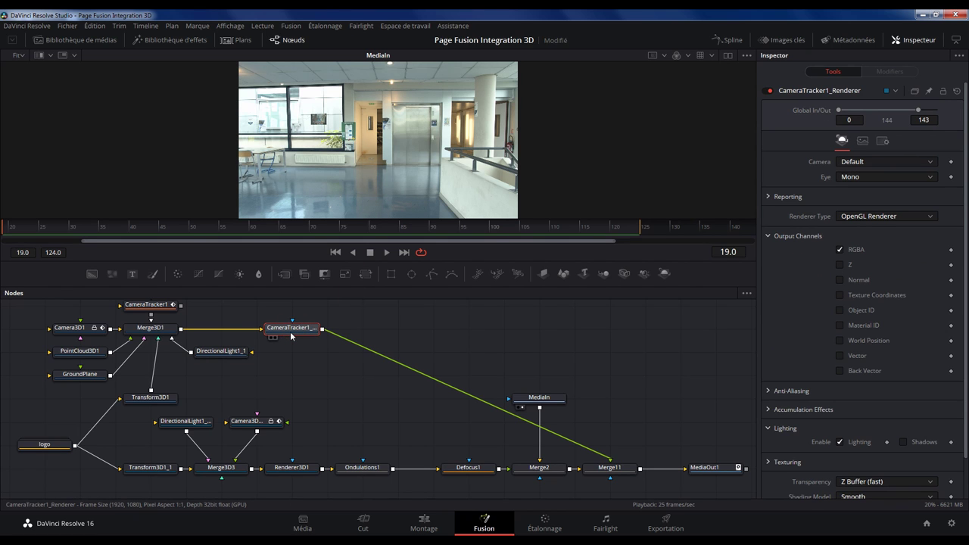
left_click(304, 469)
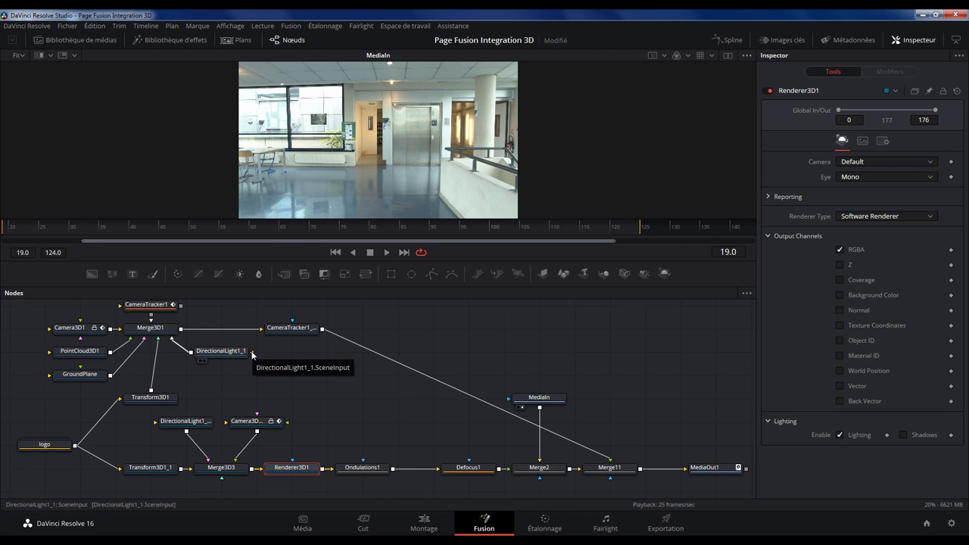
- Show Merge3D1 in the viewer and fit the whole scene to examine the position of DirectionalLight1_1
left_click(158, 330)
key("1")
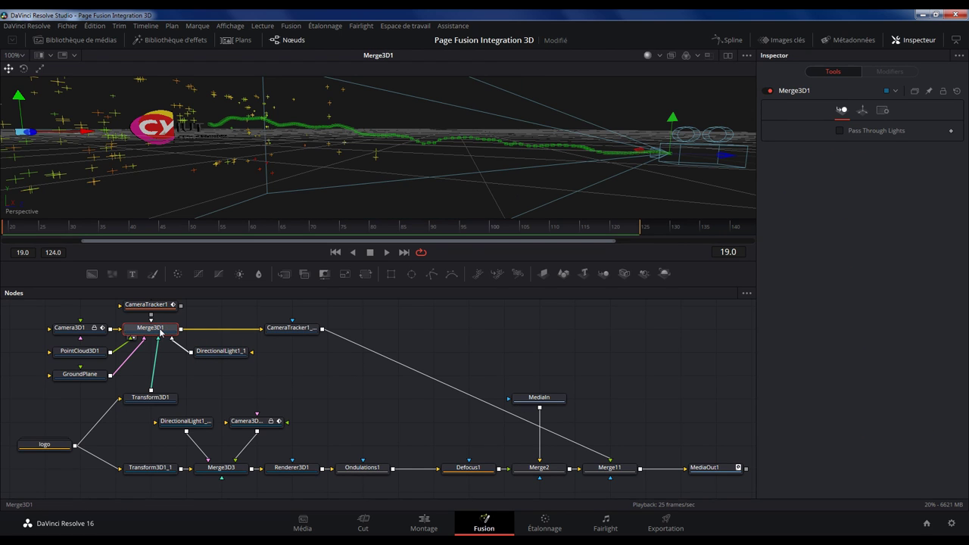
left_click(209, 351)
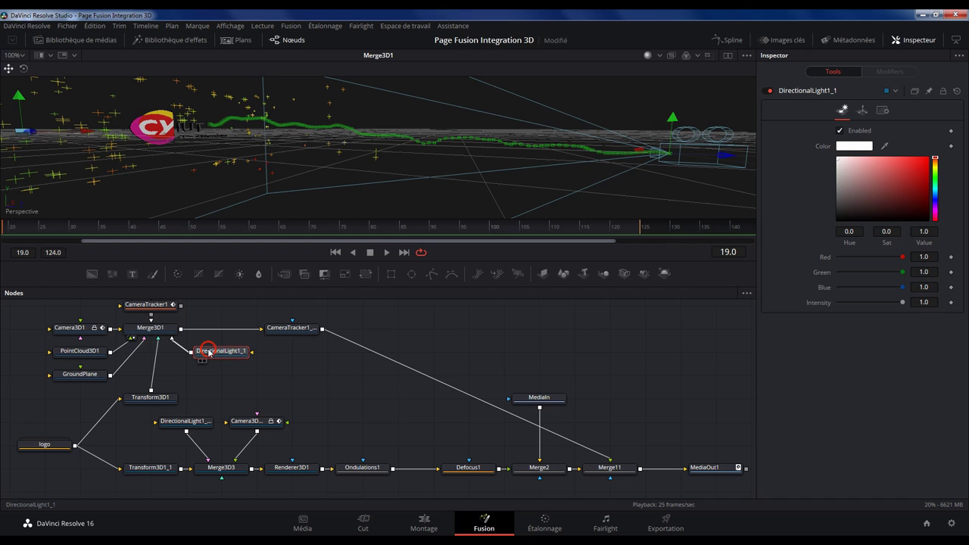
left_click(382, 156)
key("f")
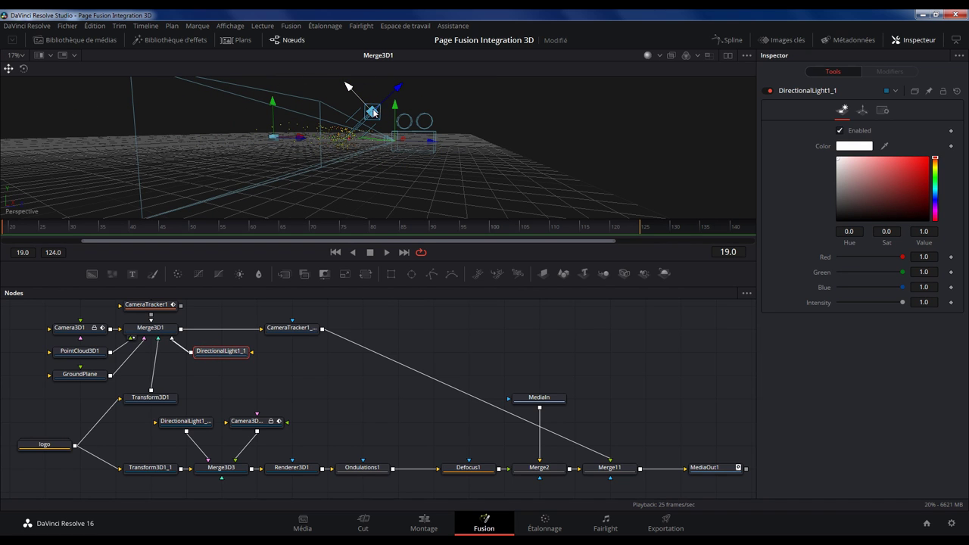
- Examine the CameraTracker1_Renderer node and the Merge3D3 node that gathers the reflection branch
left_click(299, 329)
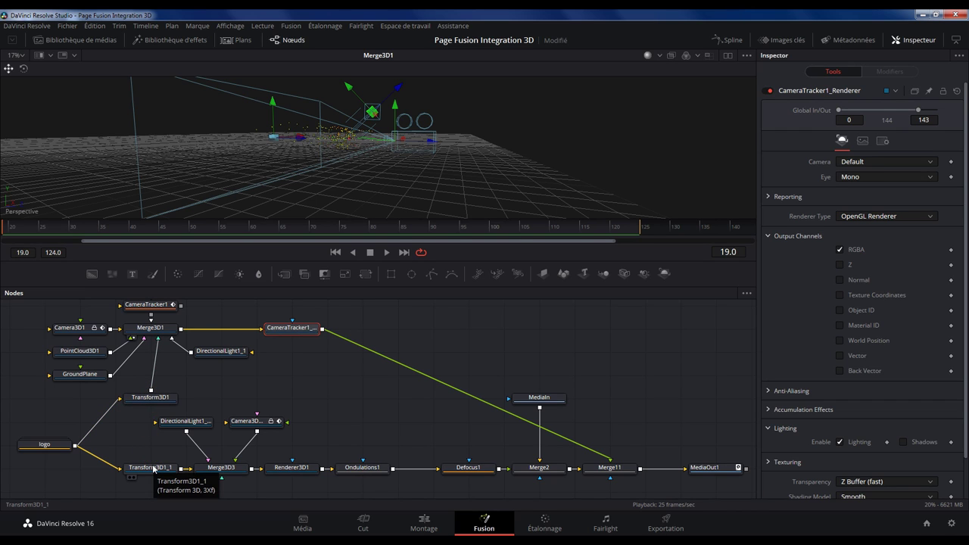
left_click(236, 469)
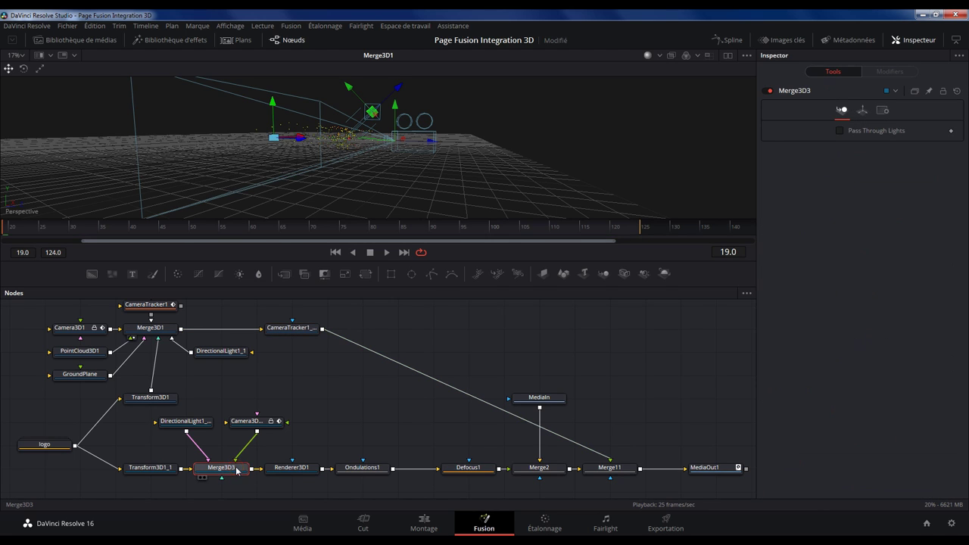
- Examine the settings of the reflection branch's camera, Camera3D1_1, and of its renderer, Renderer3D1
left_click(263, 424)
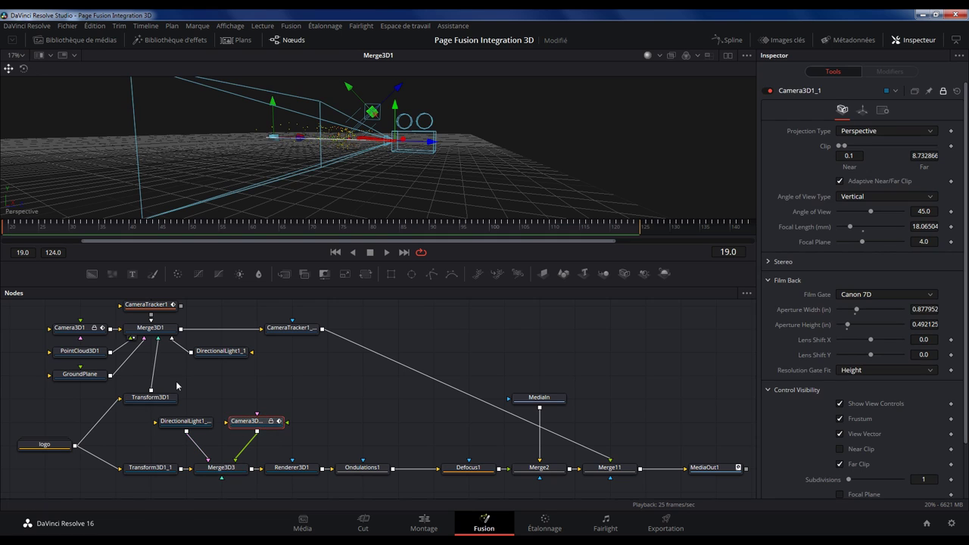
left_click_drag(110, 330, 221, 466)
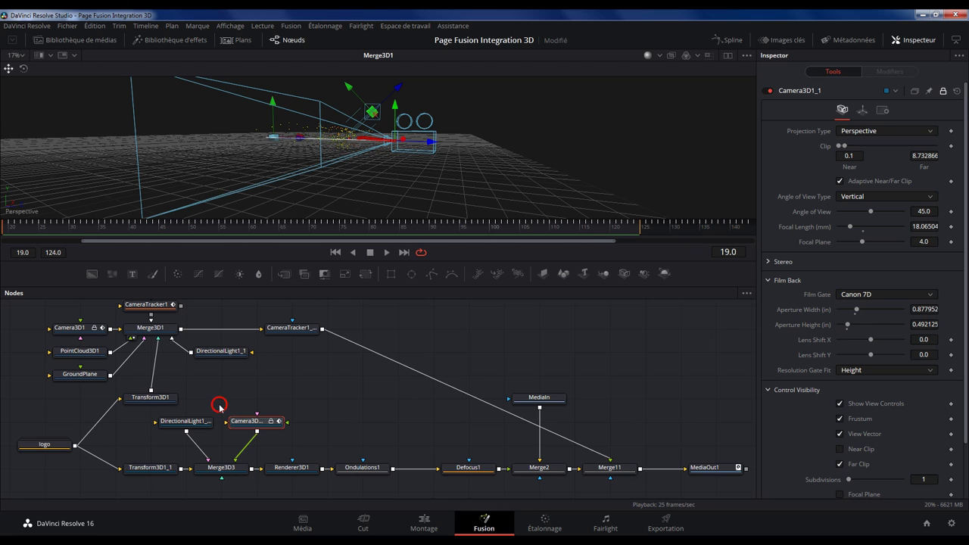
left_click(292, 468)
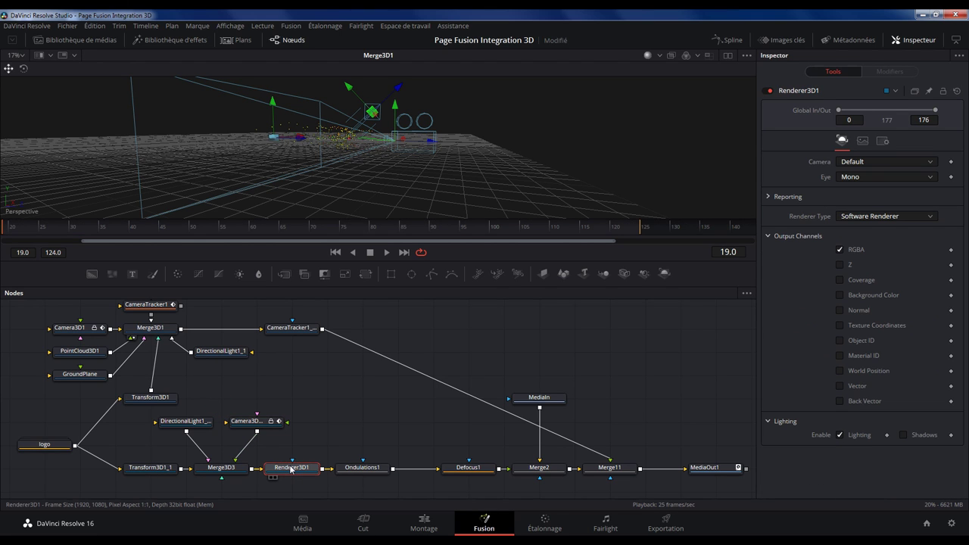
left_click(269, 468)
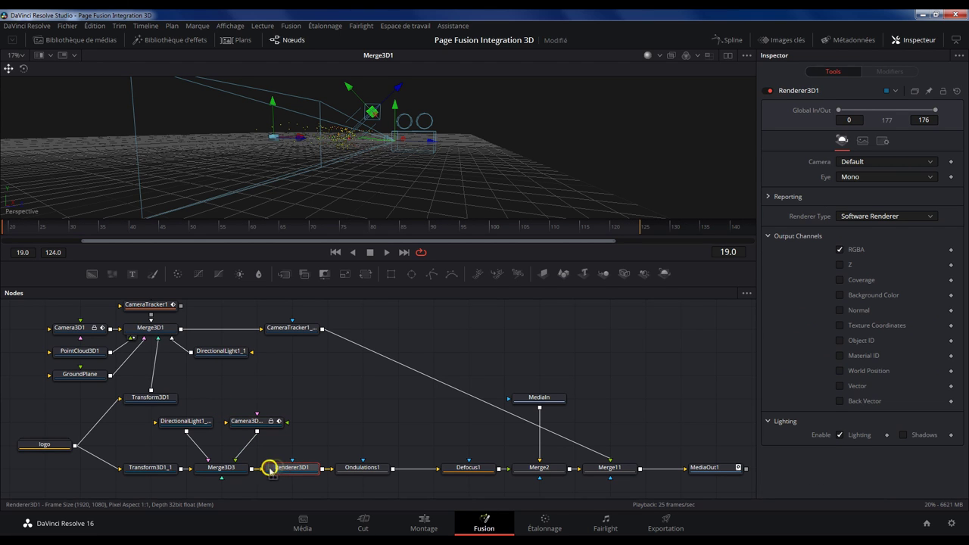
- With Merge3D3 in the viewer, unlock Transform3D1_1's scale axes, set Y scale to -0.22 and lower the logo to Y translation about -0.28
left_click(225, 468)
key("1")
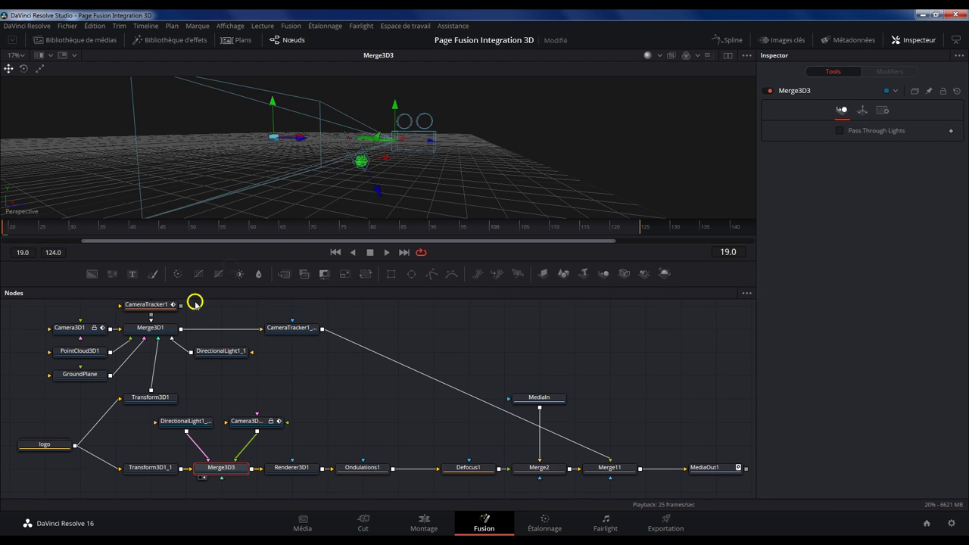
scroll(289, 198, "up", 5)
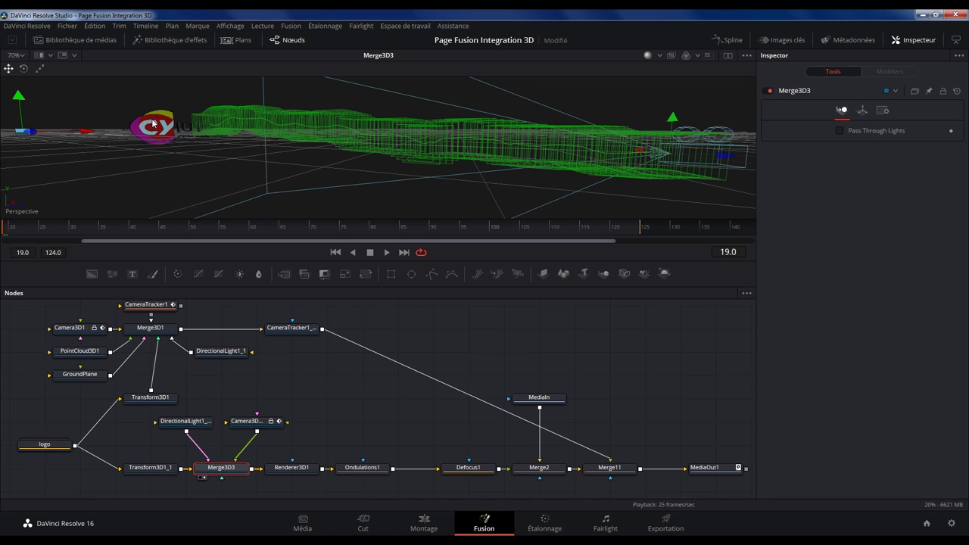
left_click(154, 469)
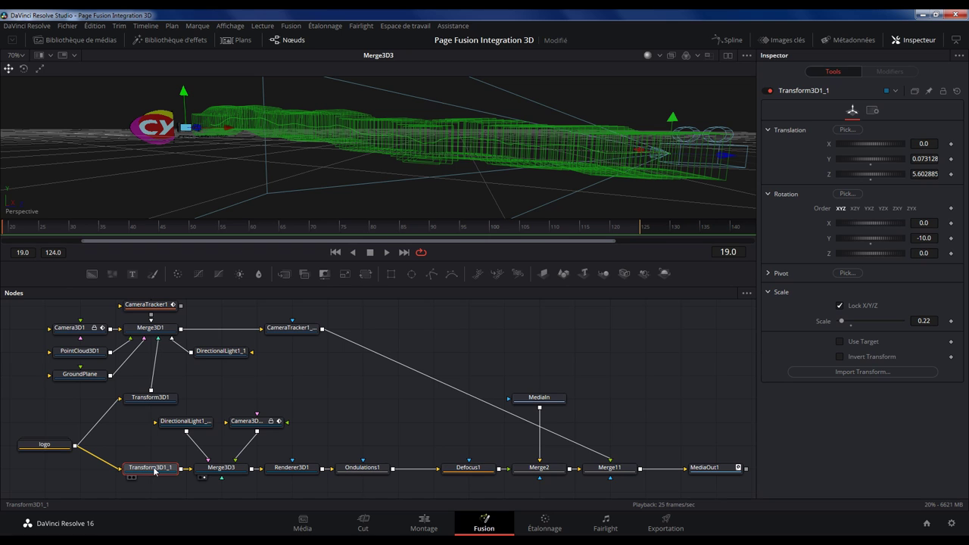
left_click(840, 306)
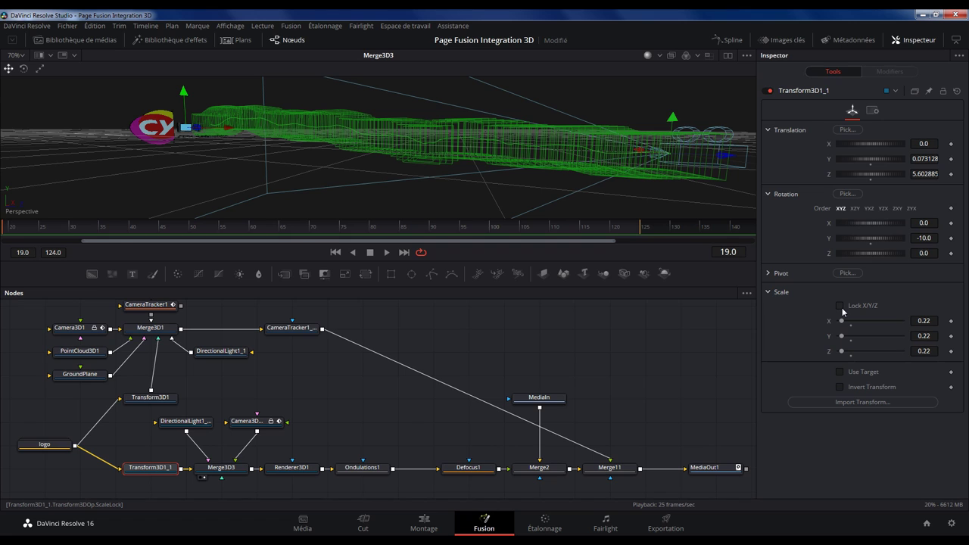
left_click(920, 336)
key("Tab")
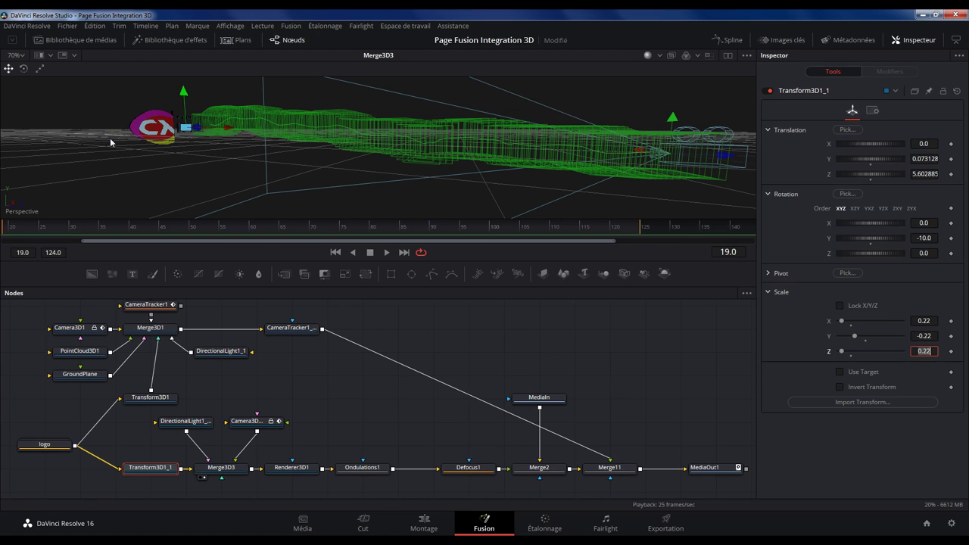
left_click_drag(183, 91, 187, 140)
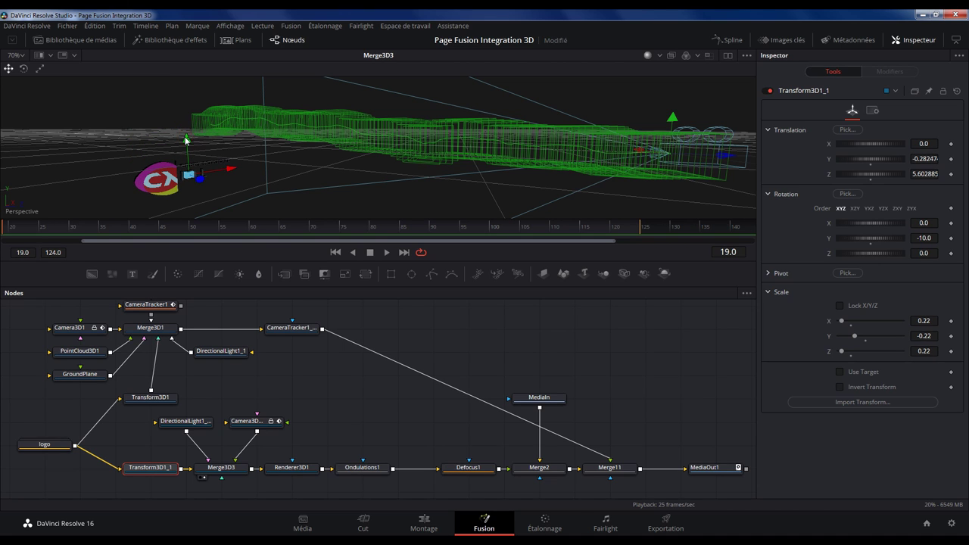
- Show the MediaIn footage in the viewer and examine the existing reflections on the floor up close
left_click(539, 399)
key("1")
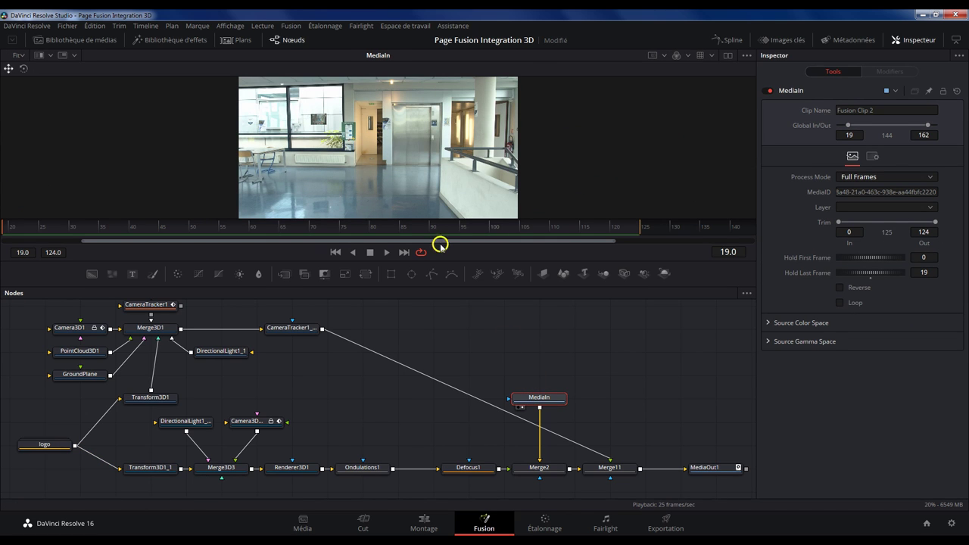
scroll(393, 210, "up", 2)
left_click_drag(393, 206, 429, 171)
mouse_move(272, 166)
left_mouse_down()
mouse_move(292, 148)
mouse_move(284, 166)
left_mouse_up()
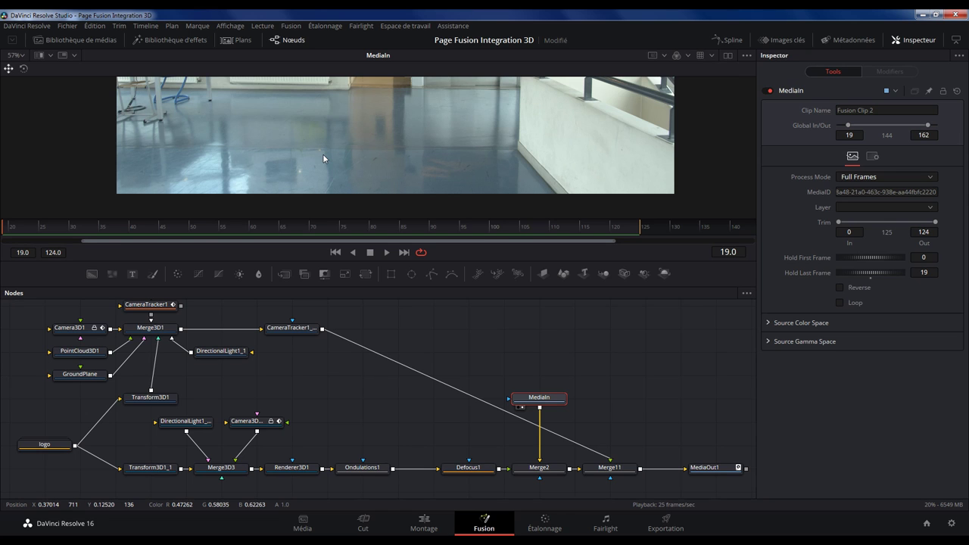
- Show Merge3D3 in the viewer and compare the position and colour of DirectionalLight1_1_1 with those of DirectionalLight1_1
left_click(221, 467)
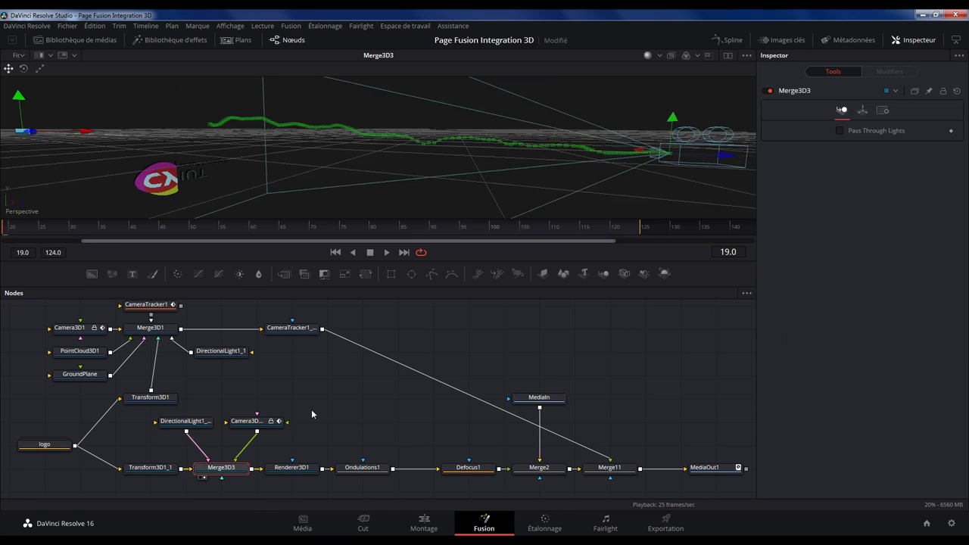
left_click_drag(328, 421, 331, 424)
left_click(203, 424)
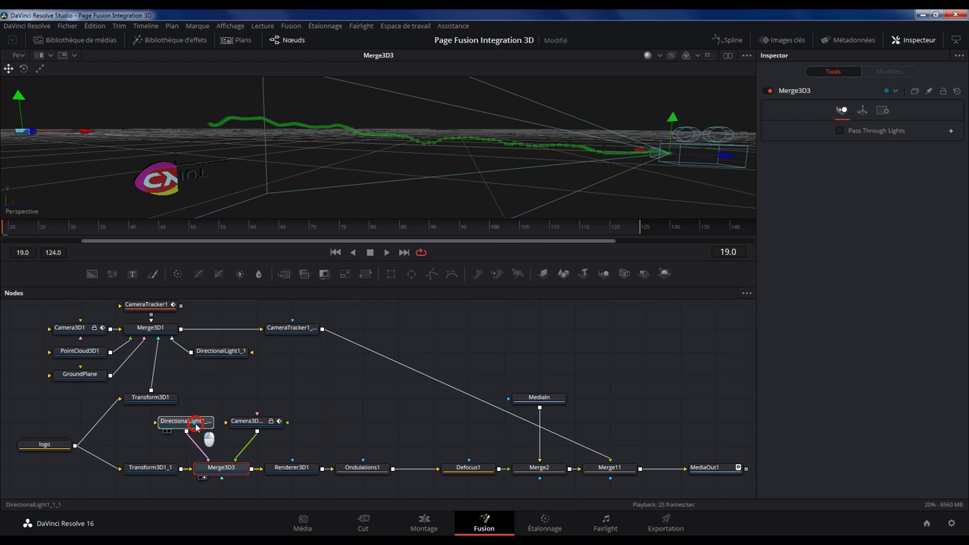
left_click_drag(339, 237, 338, 237)
key("f")
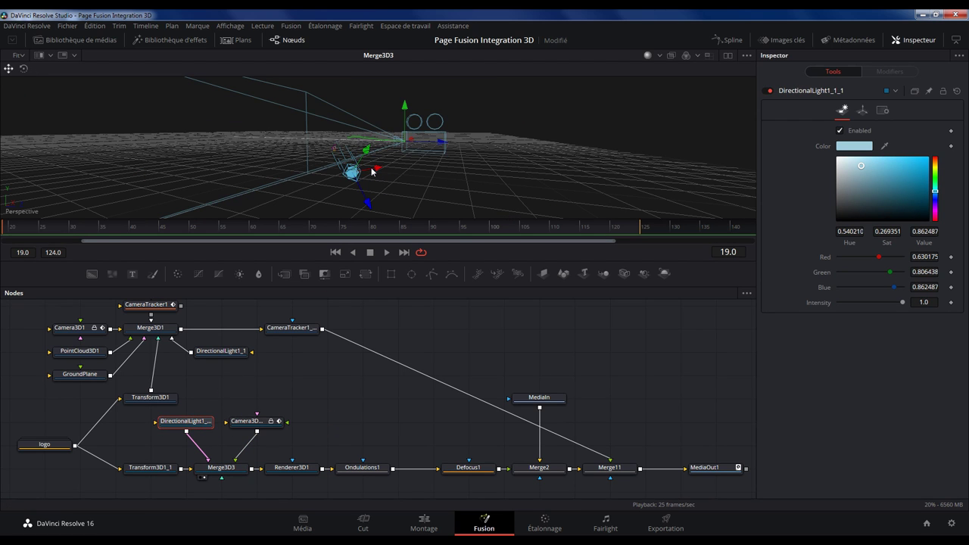
left_click(305, 464)
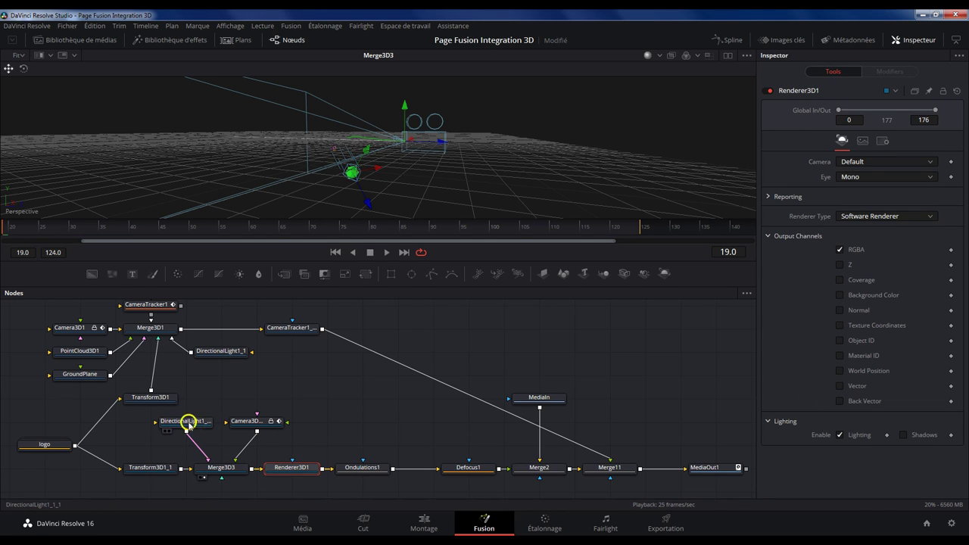
left_click(191, 422)
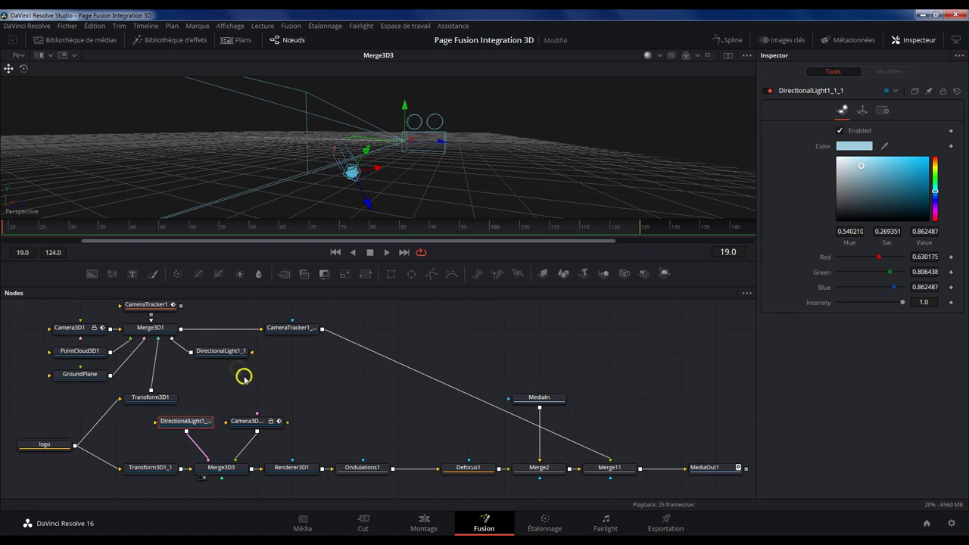
left_click(227, 356)
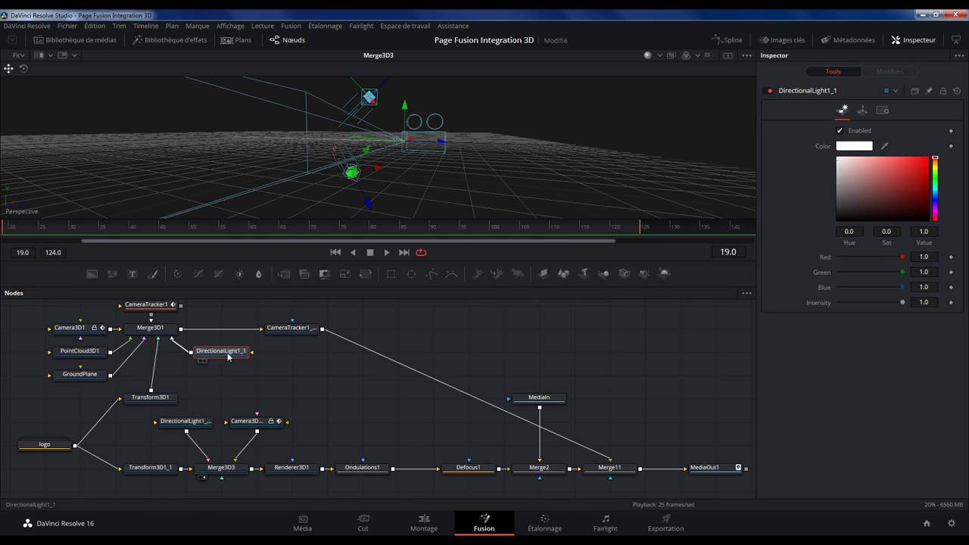
left_click(194, 421)
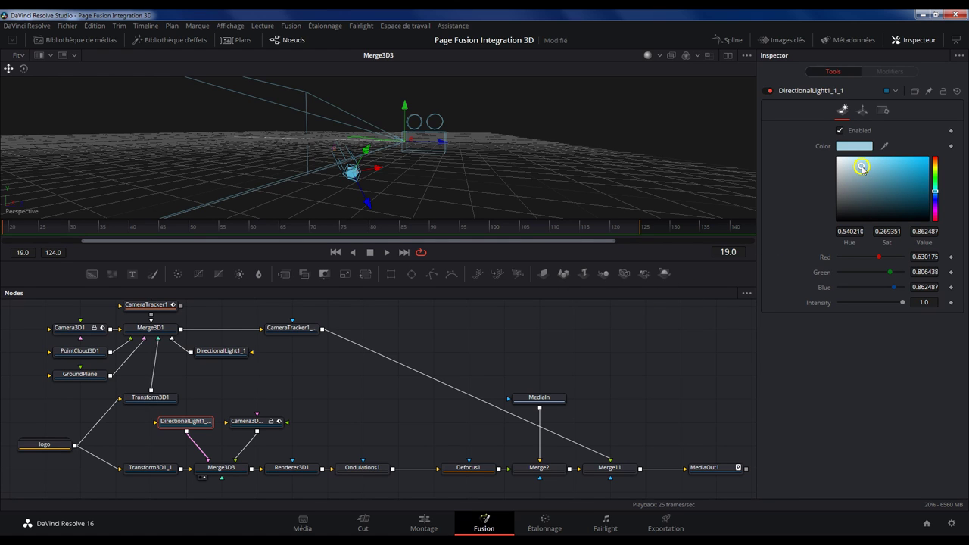
- Show Renderer3D1 in the viewer and inspect the rendered flipped logo up close
left_click(297, 469)
key("1")
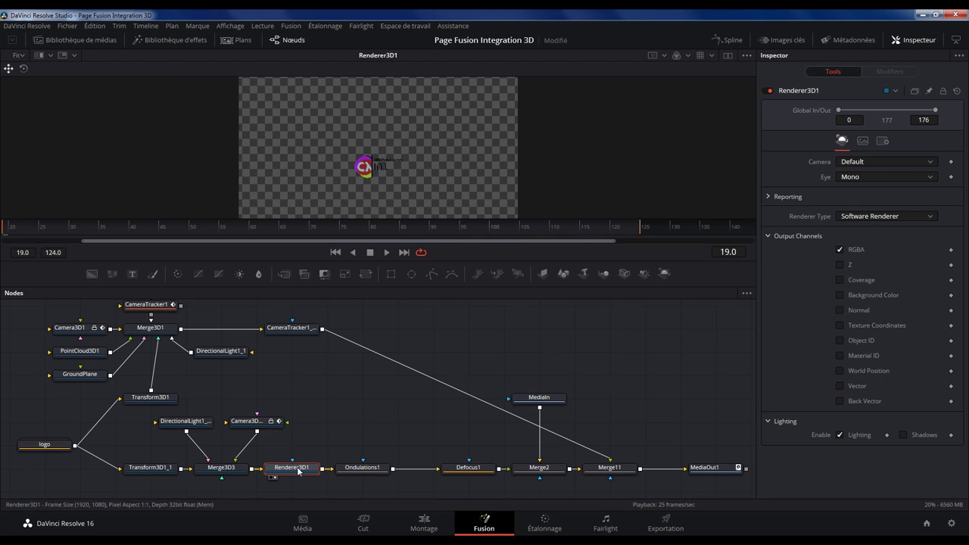
scroll(343, 204, "up", 3)
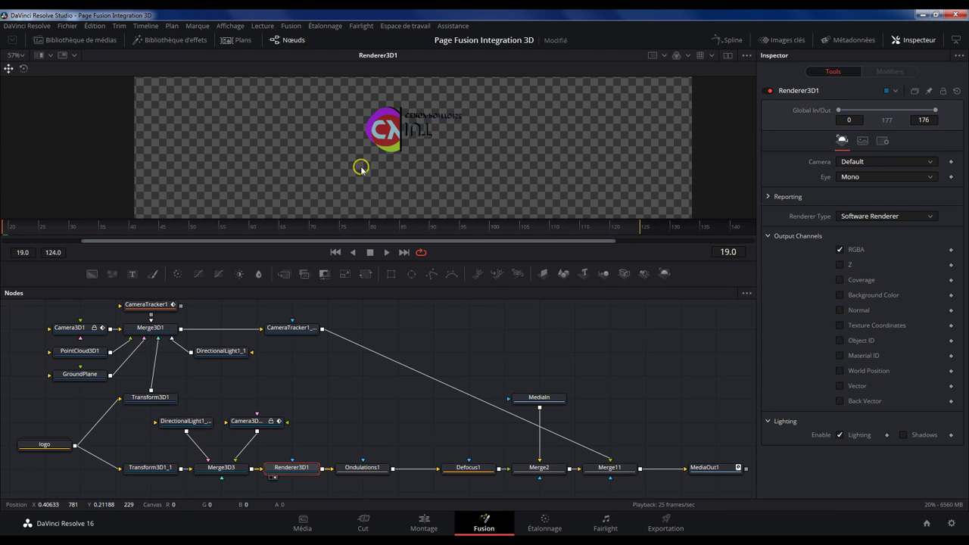
- Review the Ondulations1 node's settings and locate the Ondulations effect under ResolveFX Déformation and through the tool search
left_click(370, 468)
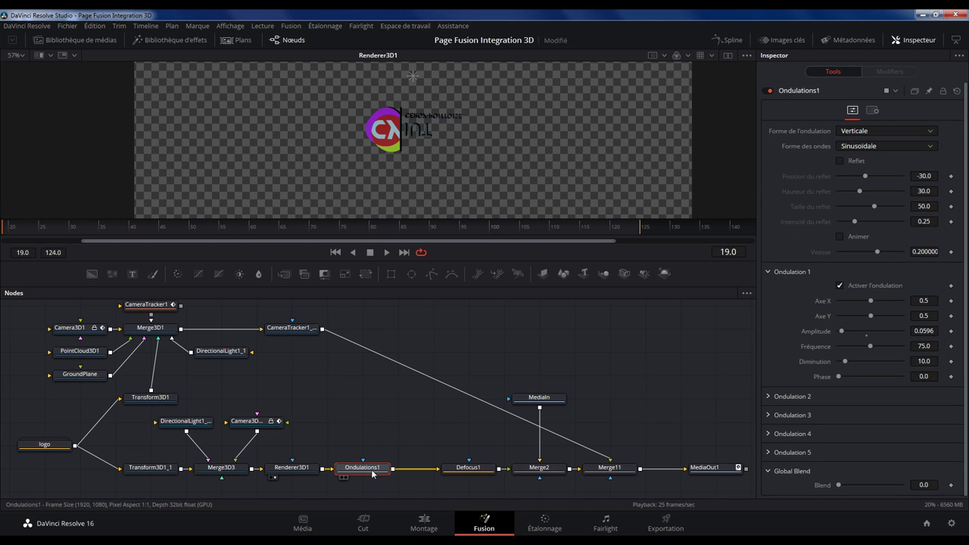
left_click(154, 41)
left_click(6, 77)
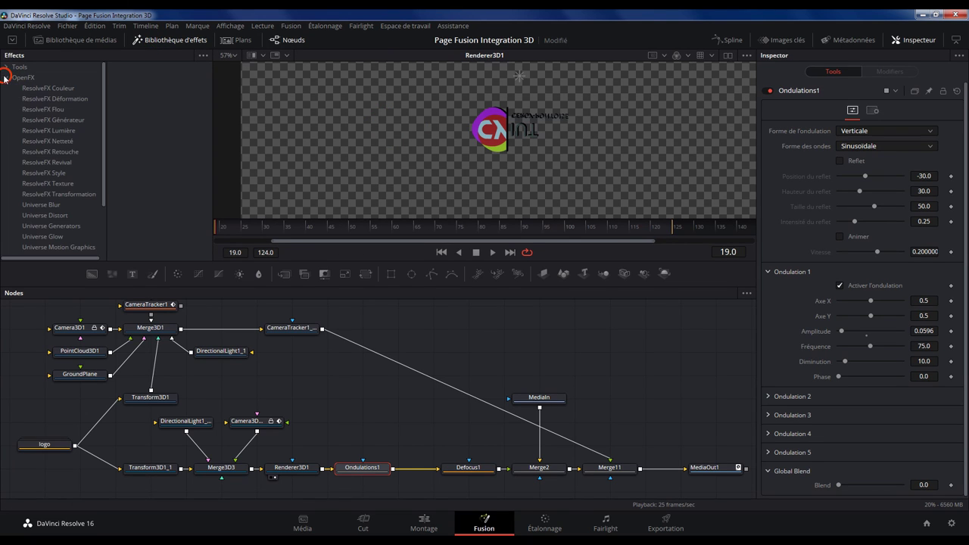
left_click(34, 98)
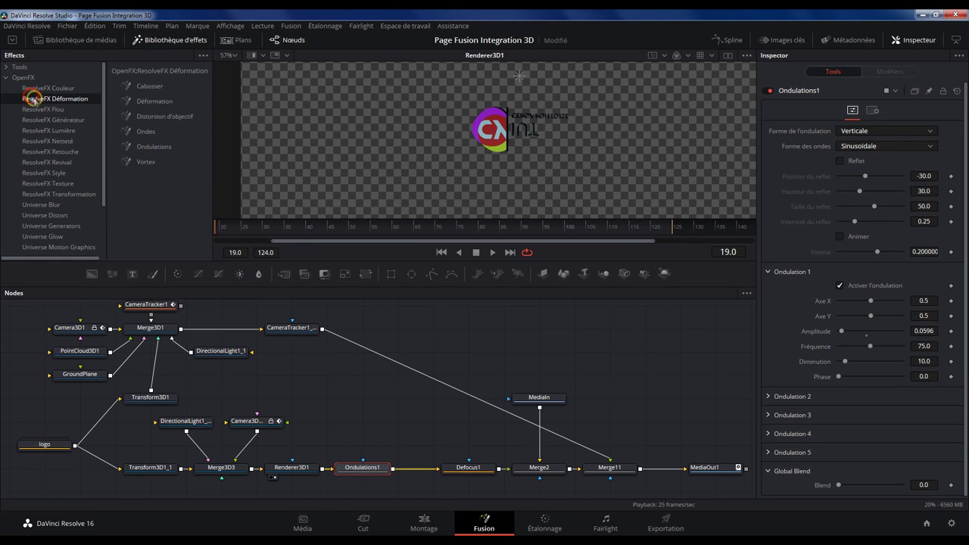
left_click(146, 39)
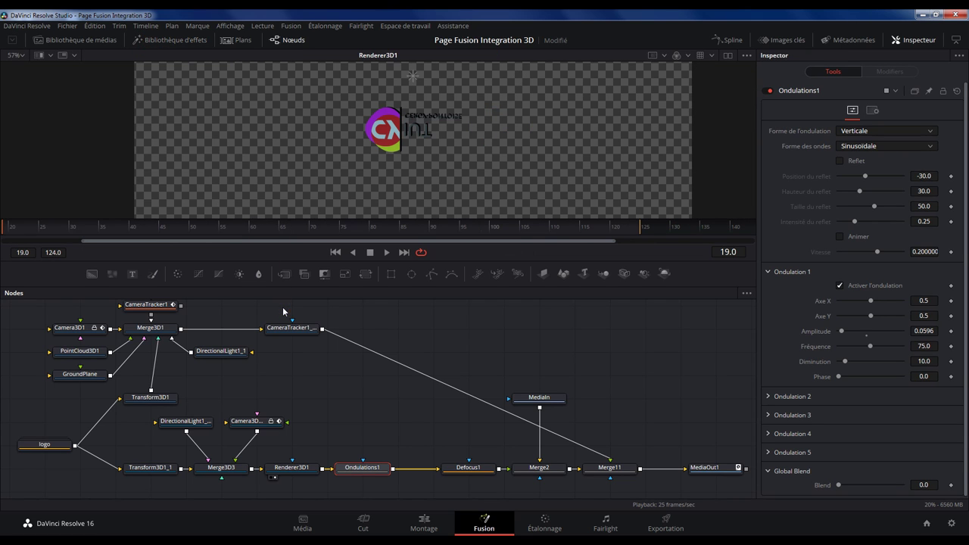
key("shift+space")
type("ondu")
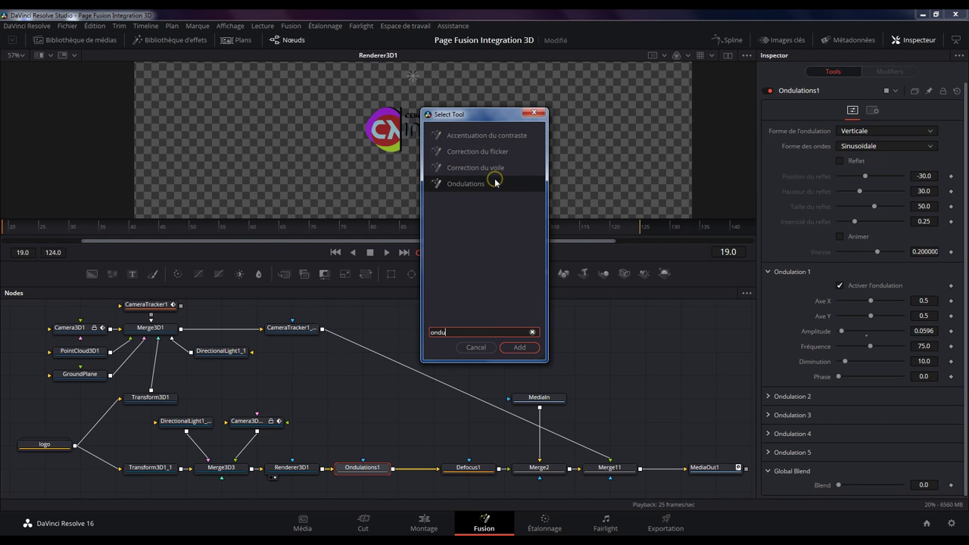
left_click(477, 346)
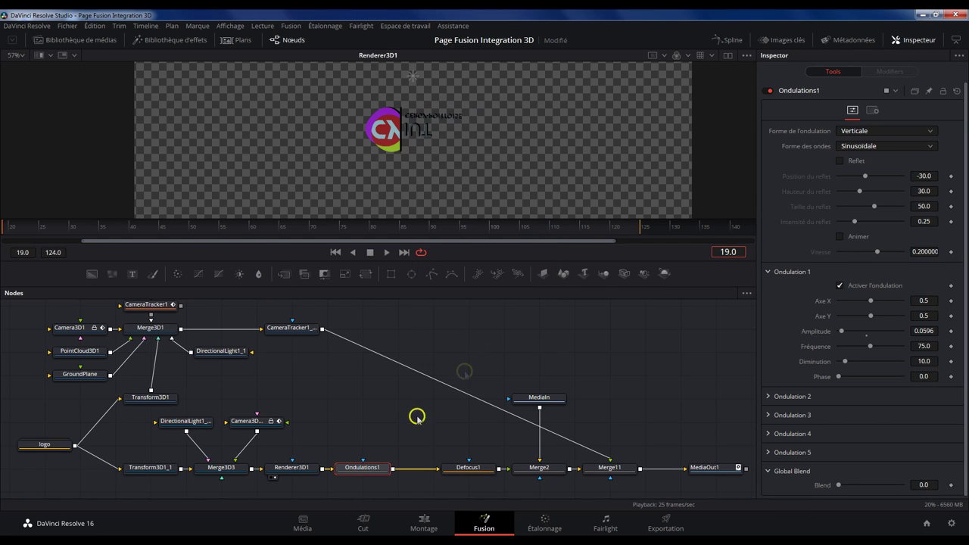
- Show Ondulations1 in the viewer, compare the image with the effect off and on, and set Ondulation 1's amplitude to 0.0423
key("1")
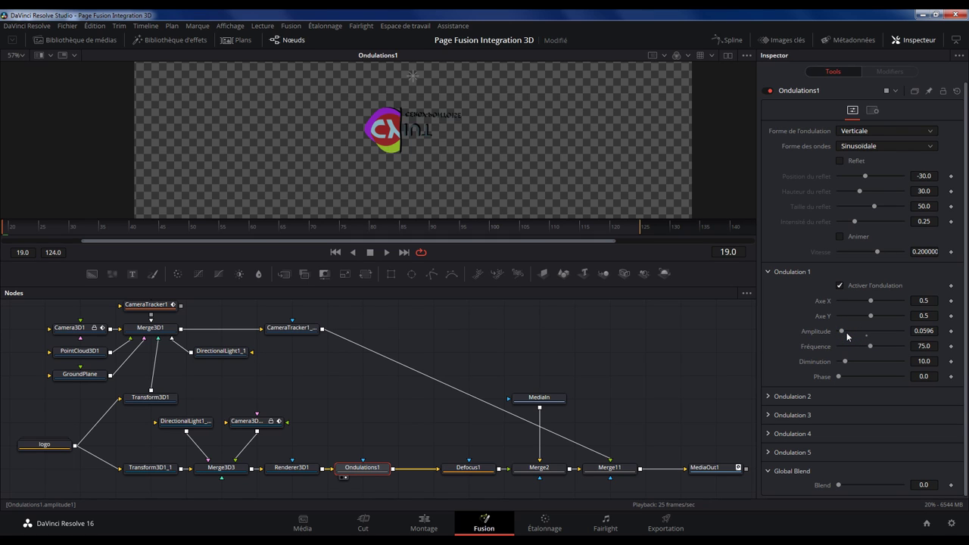
left_click(769, 90)
left_click(769, 90)
mouse_move(925, 333)
left_mouse_down()
mouse_move(894, 331)
mouse_move(926, 333)
mouse_move(909, 334)
left_mouse_up()
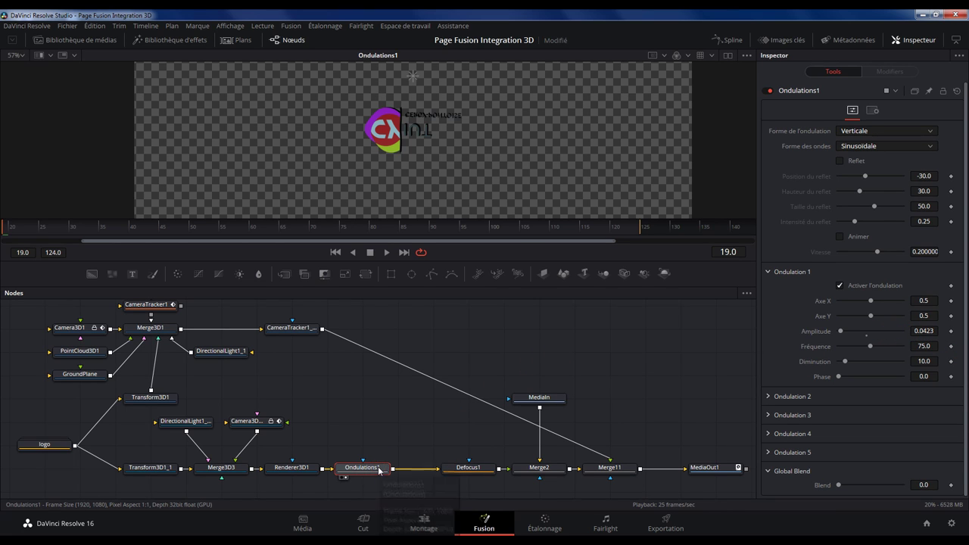
- Show Defocus1 in the viewer with its settings and locate the Defocus tool in the Blur category of the effects library
left_click(471, 469)
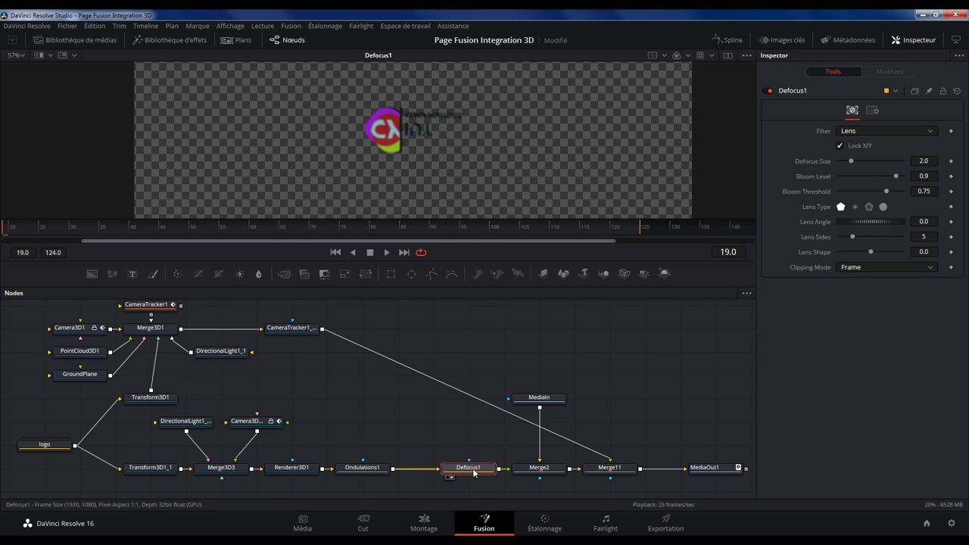
left_click(158, 40)
left_click(31, 68)
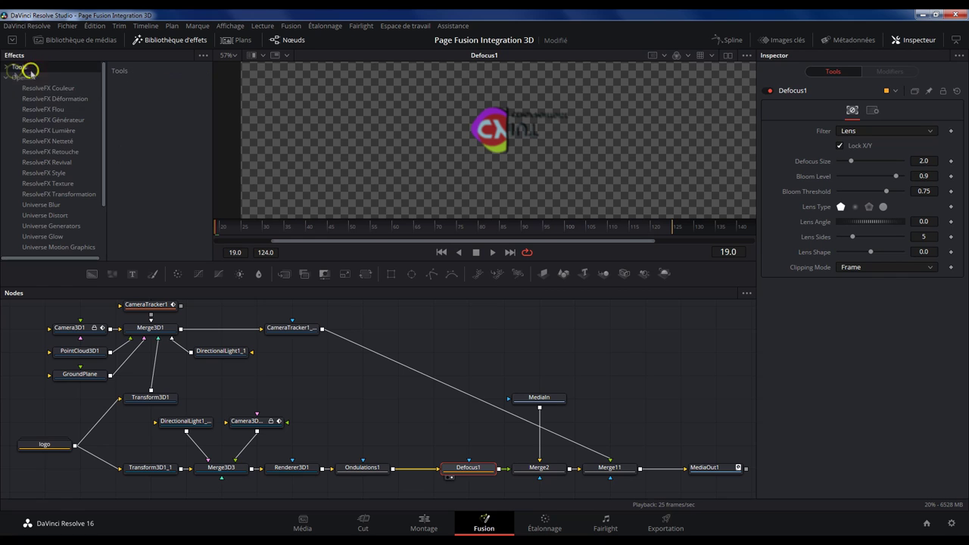
left_click(30, 87)
left_click(151, 105)
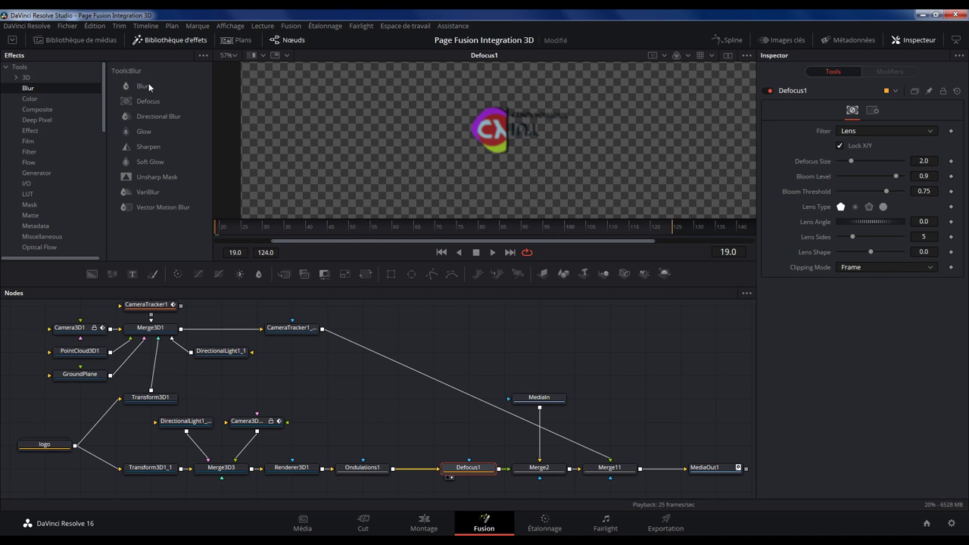
left_click(182, 41)
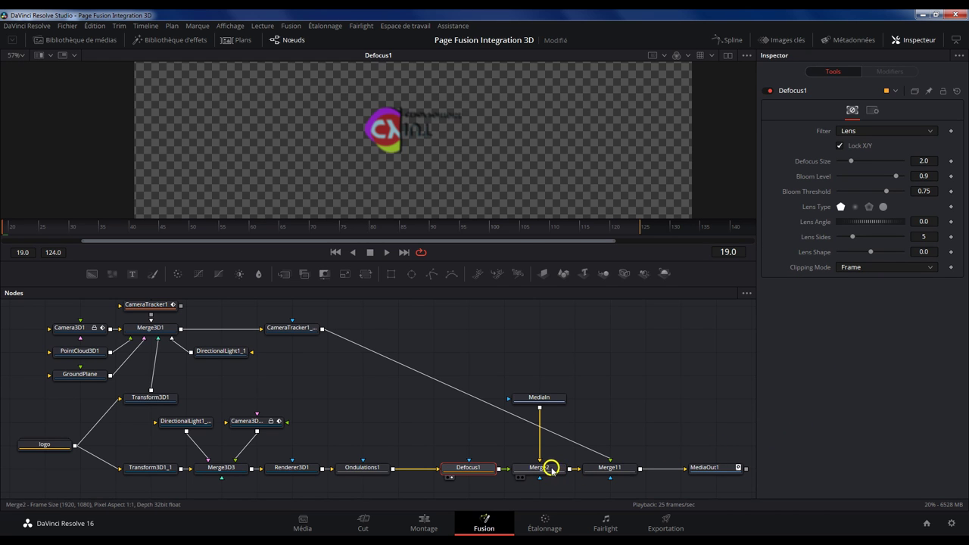
- Review Merge2's inputs and settings, including the MediaIn background, the Dissolve apply mode and the Blend value
left_click(551, 469)
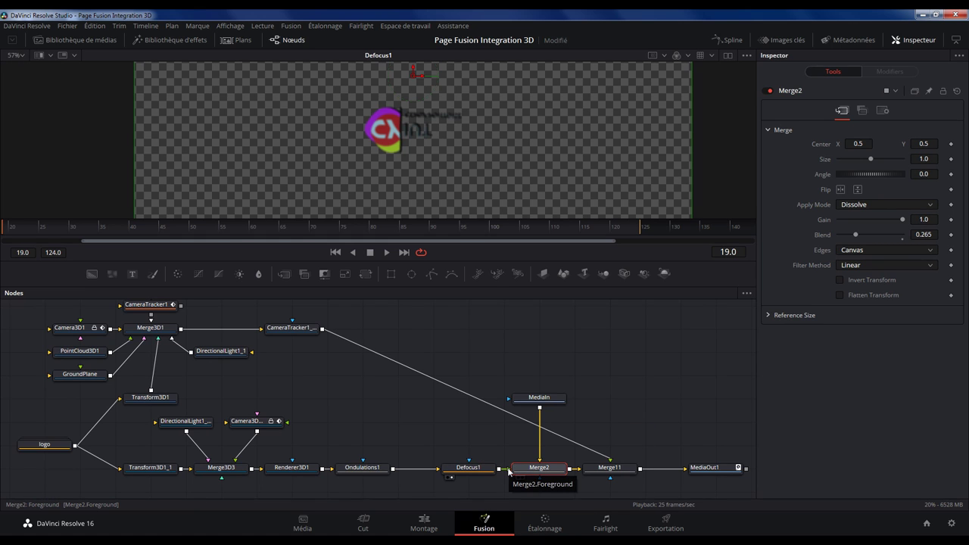
left_click(546, 400)
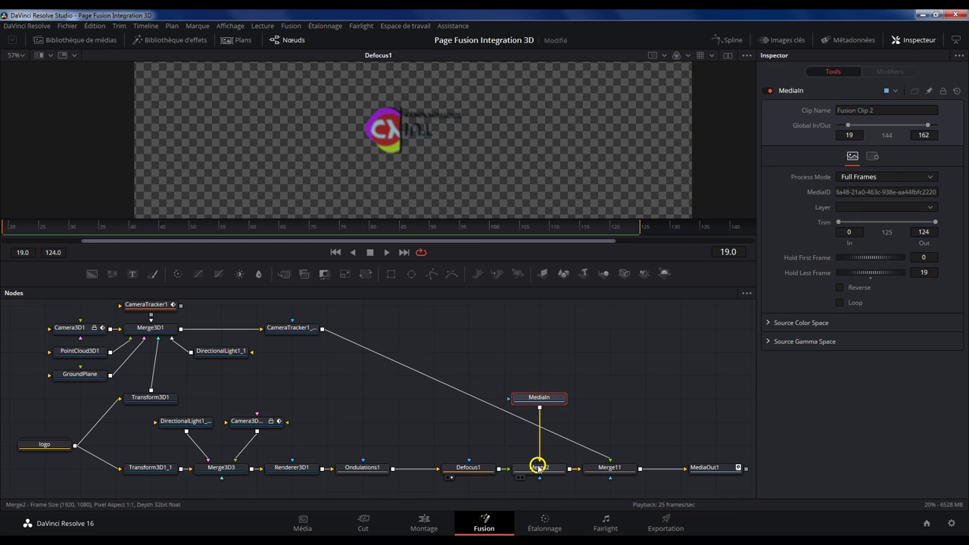
left_click(542, 468)
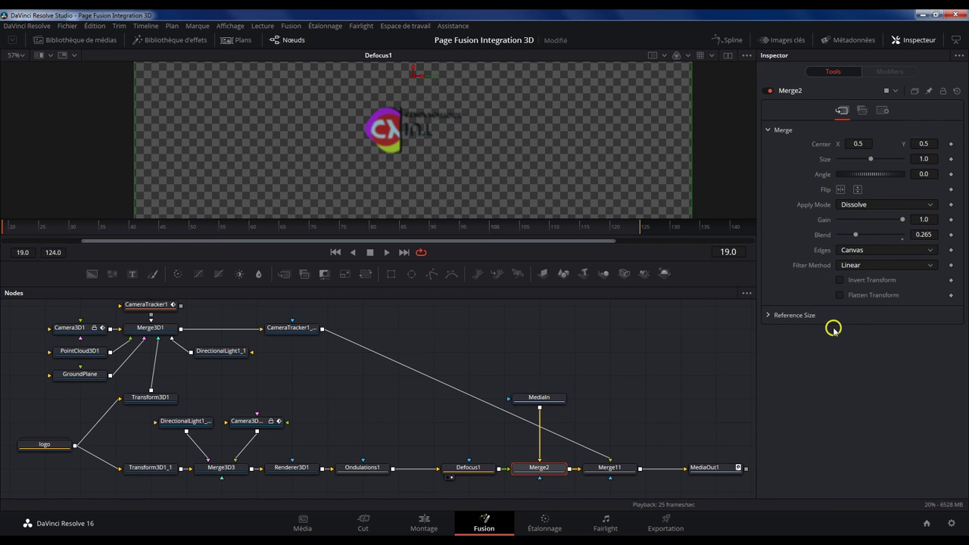
left_click(873, 208)
left_click(868, 239)
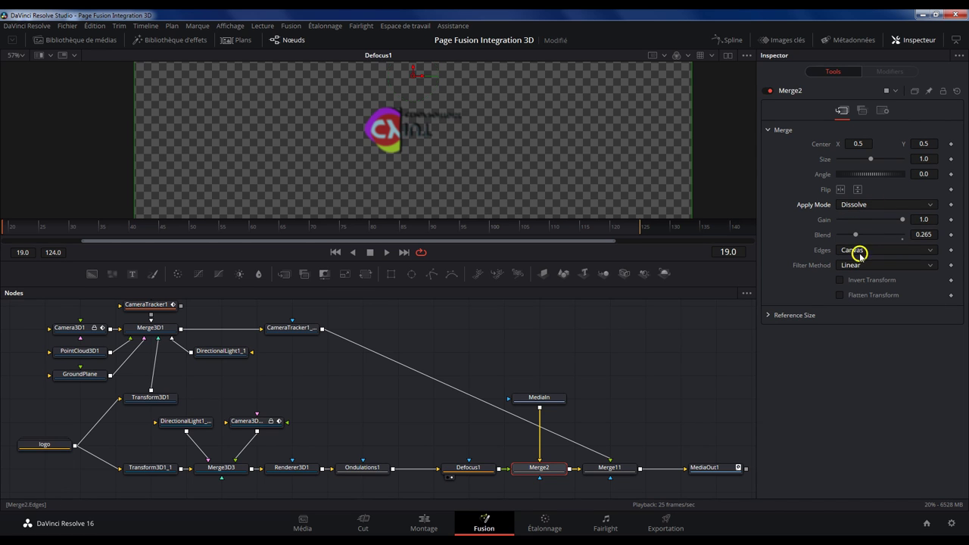
- Show Merge2 fitted in the viewer and lower the reflection by setting Transform3D1_1's Y translation to about -0.436
key("1")
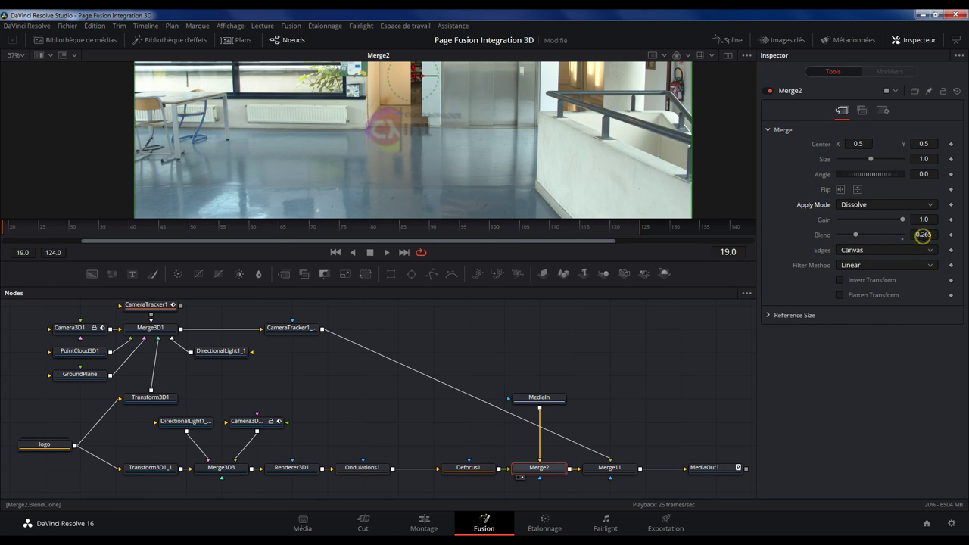
left_click(22, 53)
left_click(23, 74)
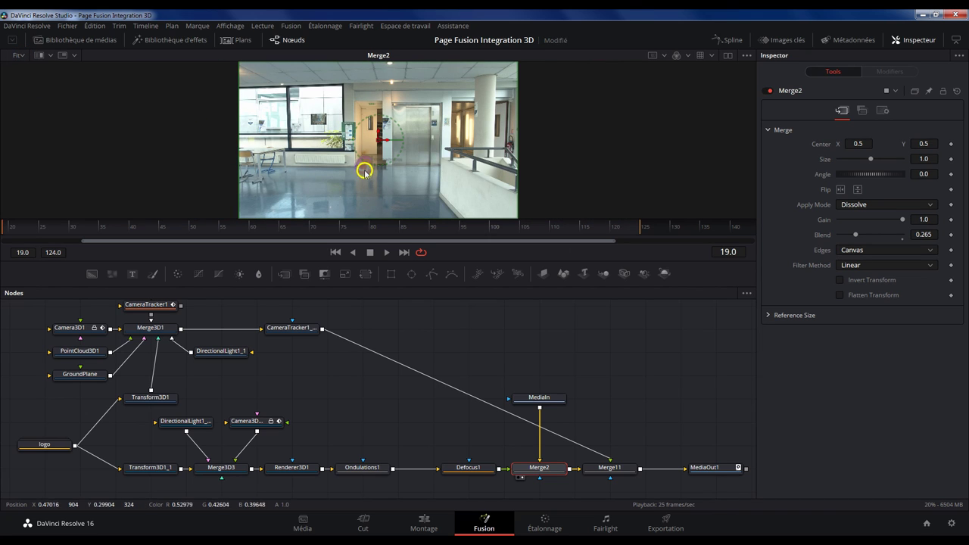
left_click(151, 468)
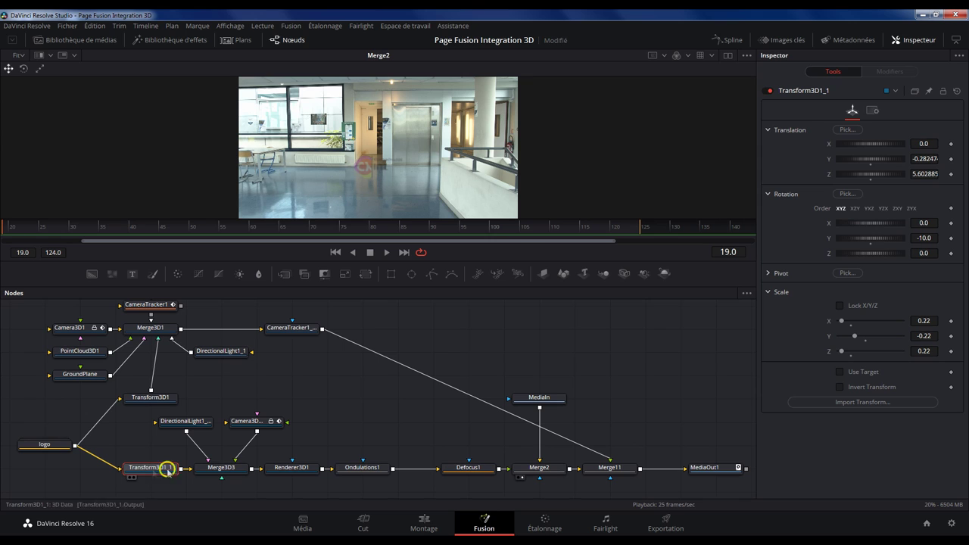
left_click_drag(931, 157, 851, 158)
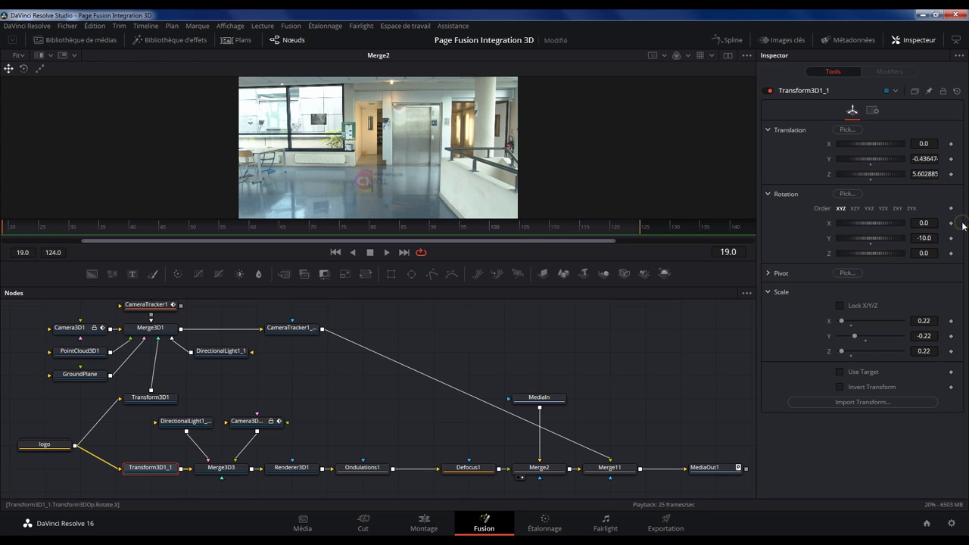
- Show the Merge11 composite, and examine the MediaIn footage up close at frame 51 for motion blur
left_click(609, 467)
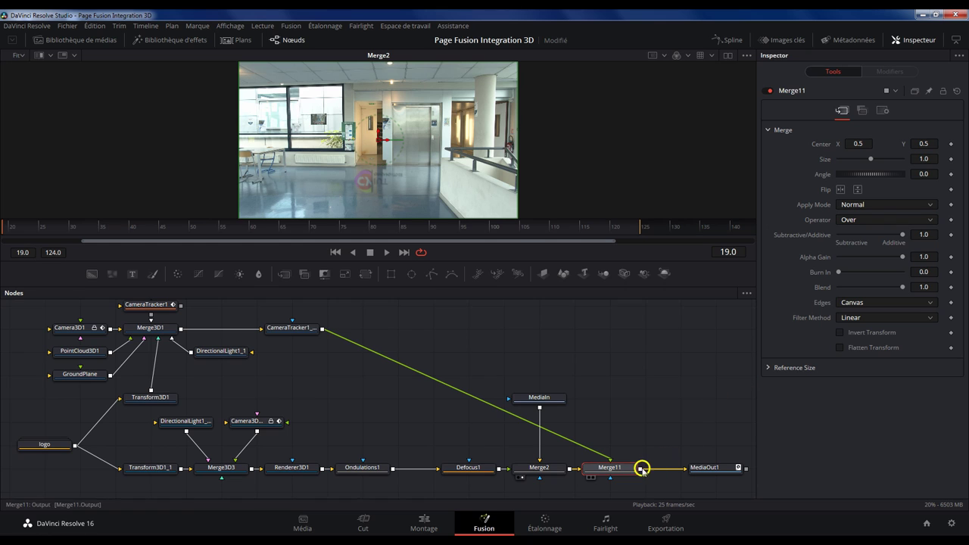
key("1")
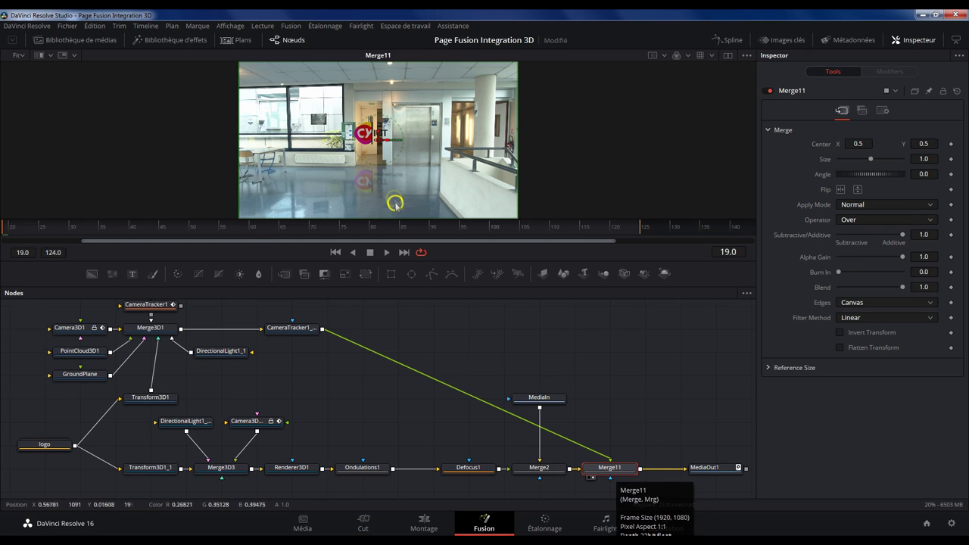
left_click(549, 400)
key("1")
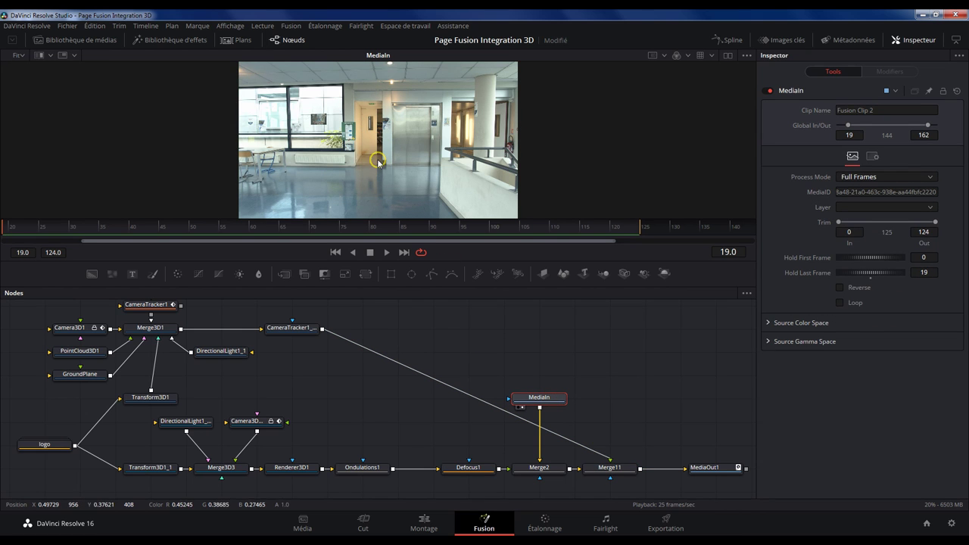
left_click(146, 227)
left_click_drag(146, 227, 201, 219)
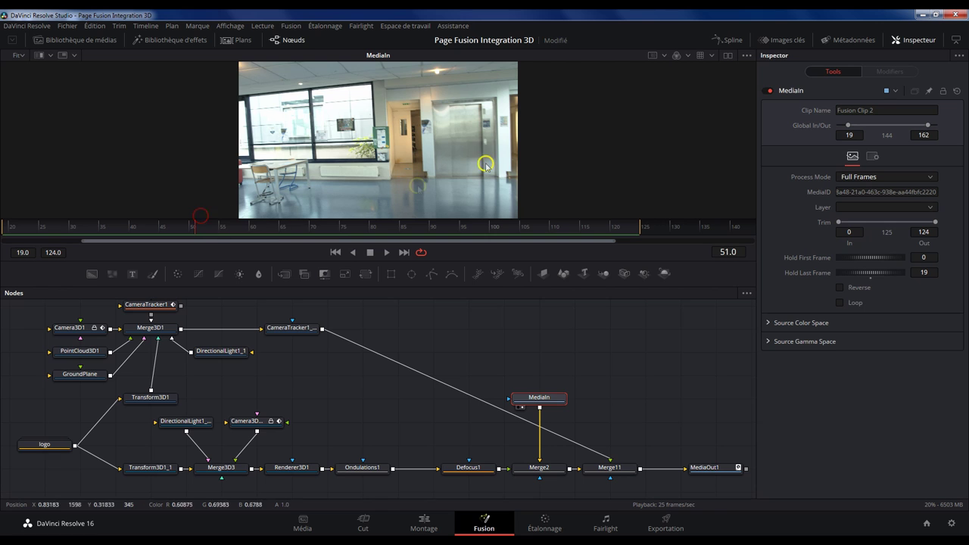
scroll(455, 162, "up", 2)
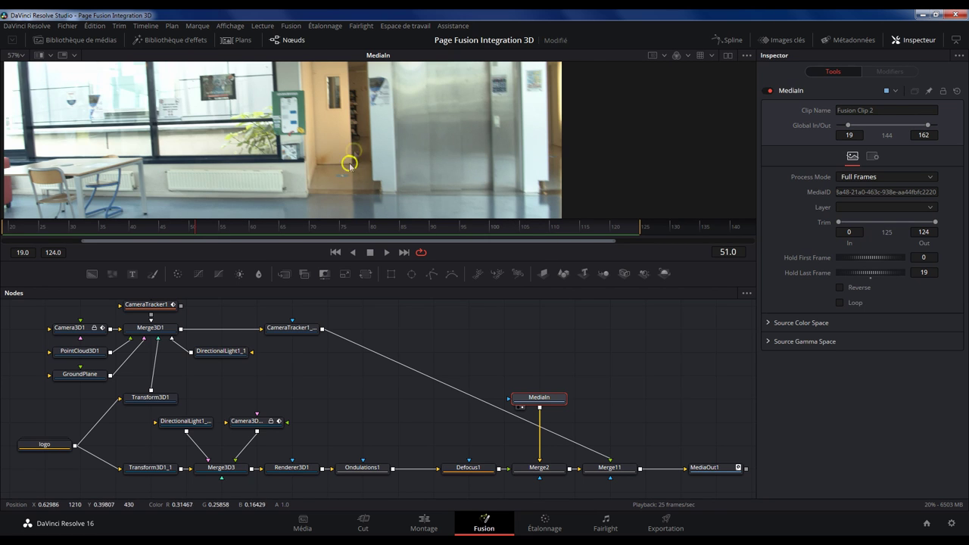
- Show CameraTracker1_Renderer in the viewer and enable Motion Blur on it
left_click(302, 330)
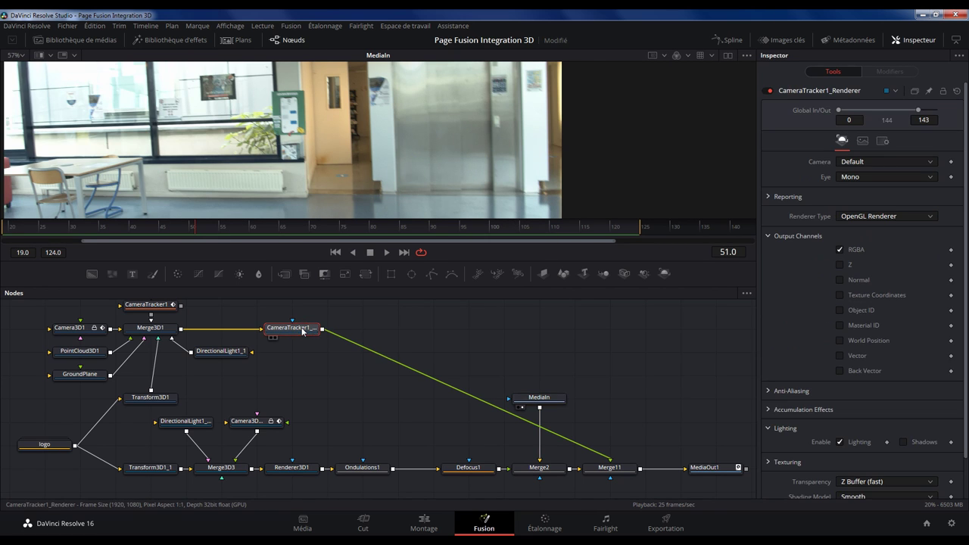
key("1")
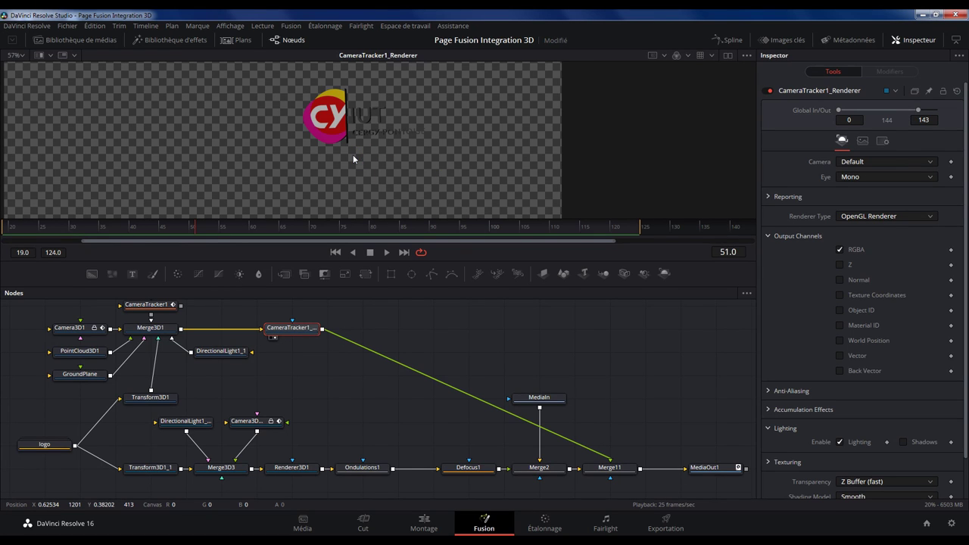
left_click(882, 140)
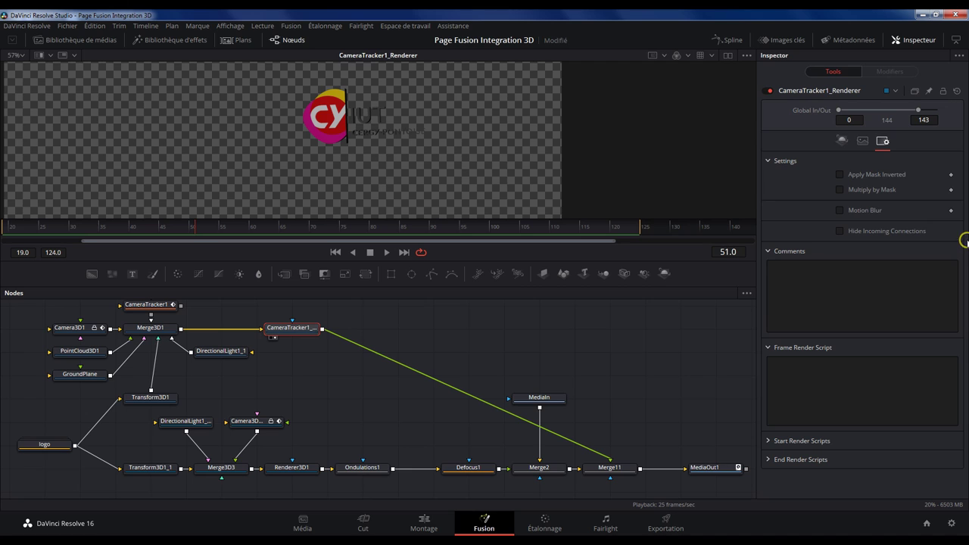
left_click(840, 211)
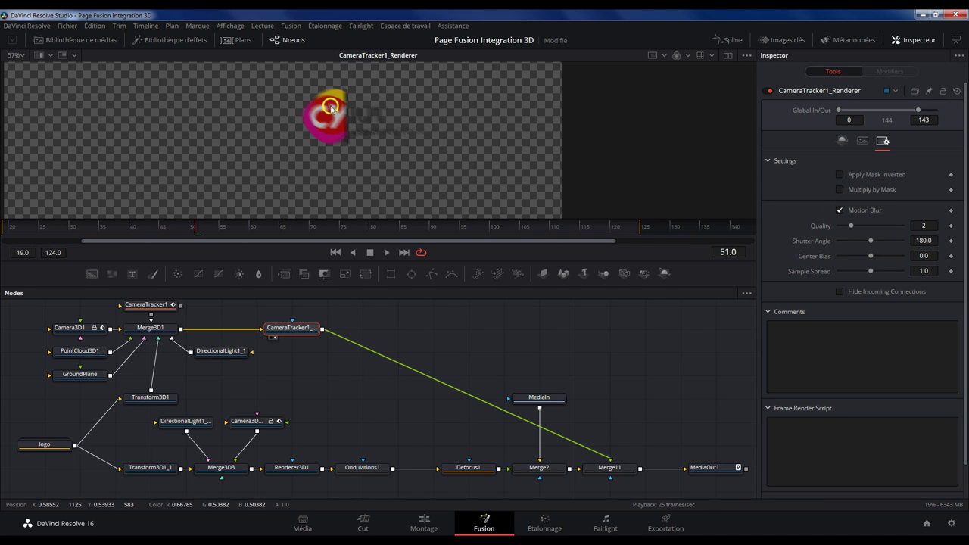
- Enable Motion Blur on Renderer3D1, the renderer of the reflected logo
left_click(310, 468)
left_click(884, 141)
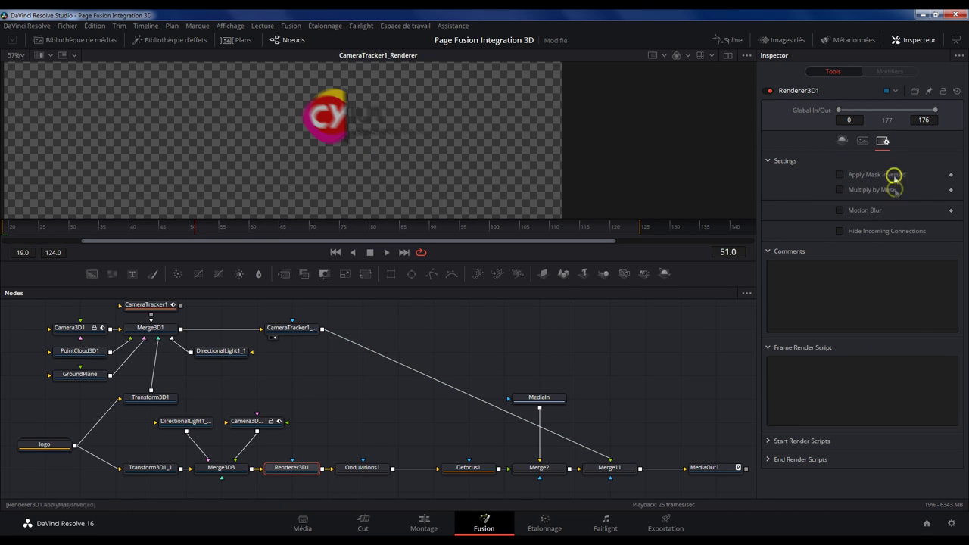
left_click(870, 209)
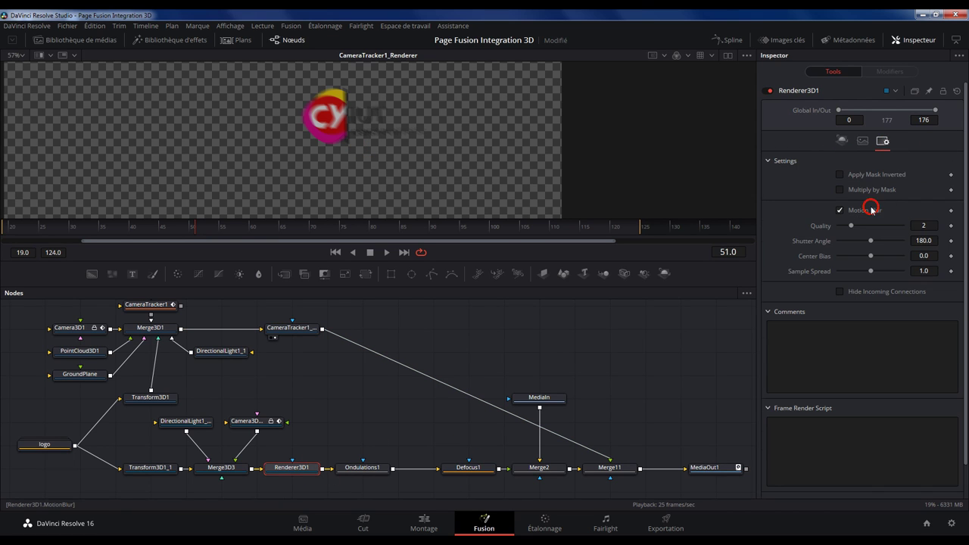
- Show MediaOut1 fitted in an enlarged viewer and play the final composite from its first frame
left_click(717, 469)
key("1")
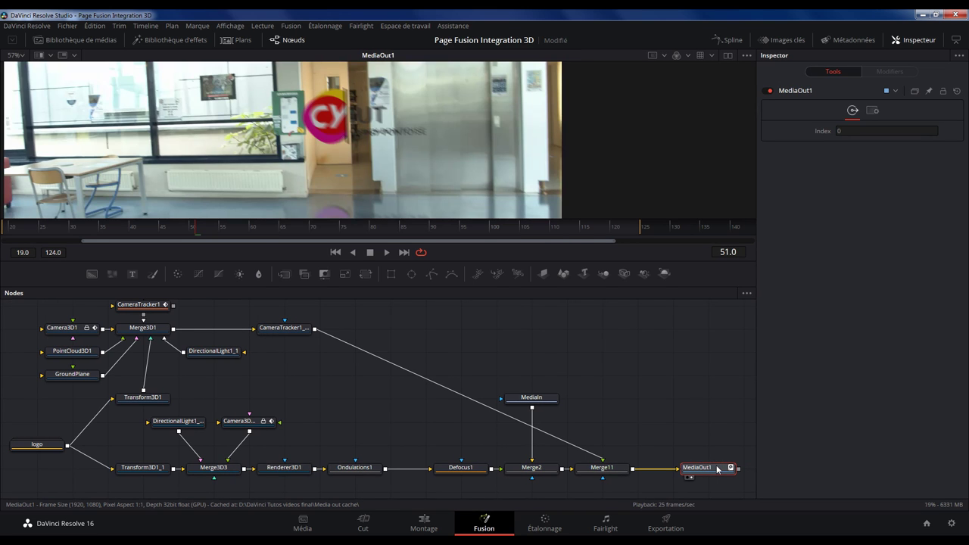
left_click(27, 50)
left_click(18, 61)
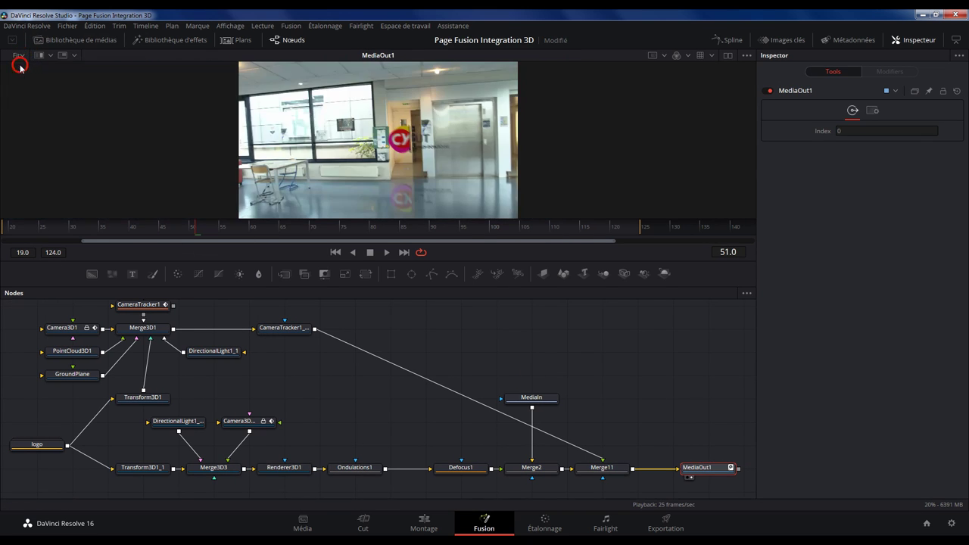
left_click(336, 252)
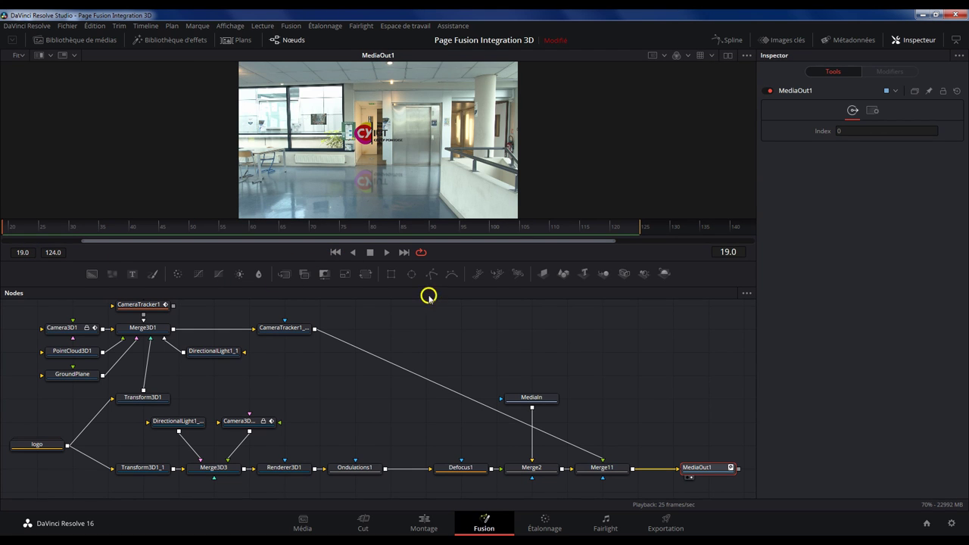
left_click_drag(434, 260, 409, 319)
left_click(387, 311)
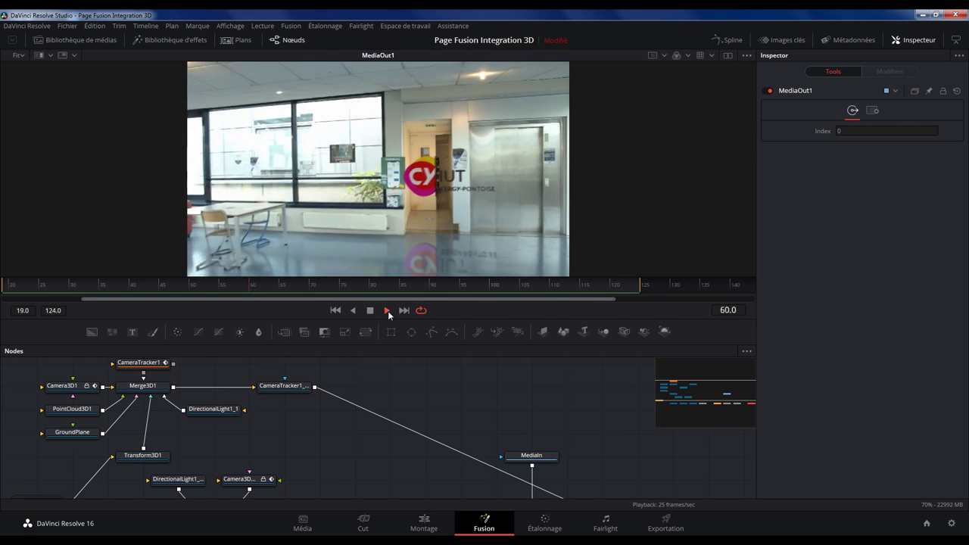
left_click(386, 311)
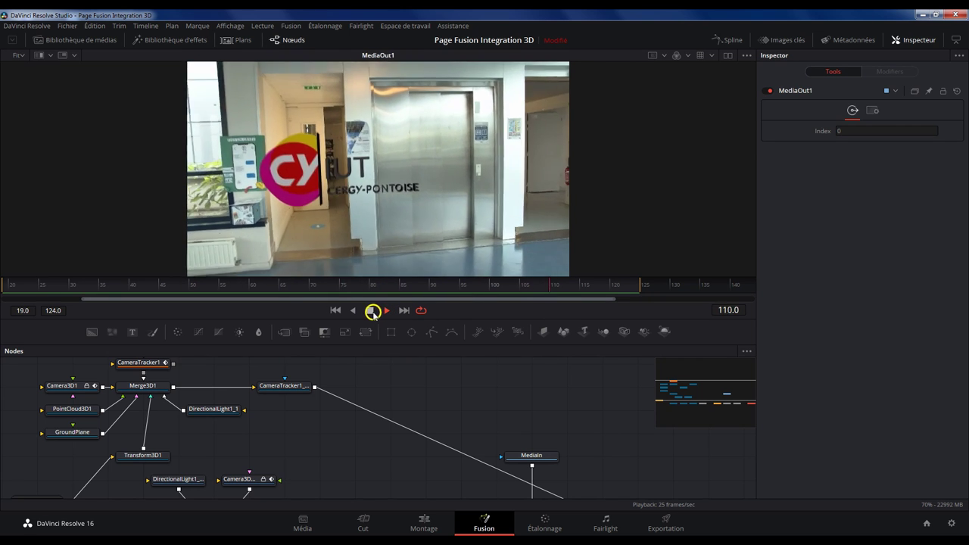
left_click(372, 311)
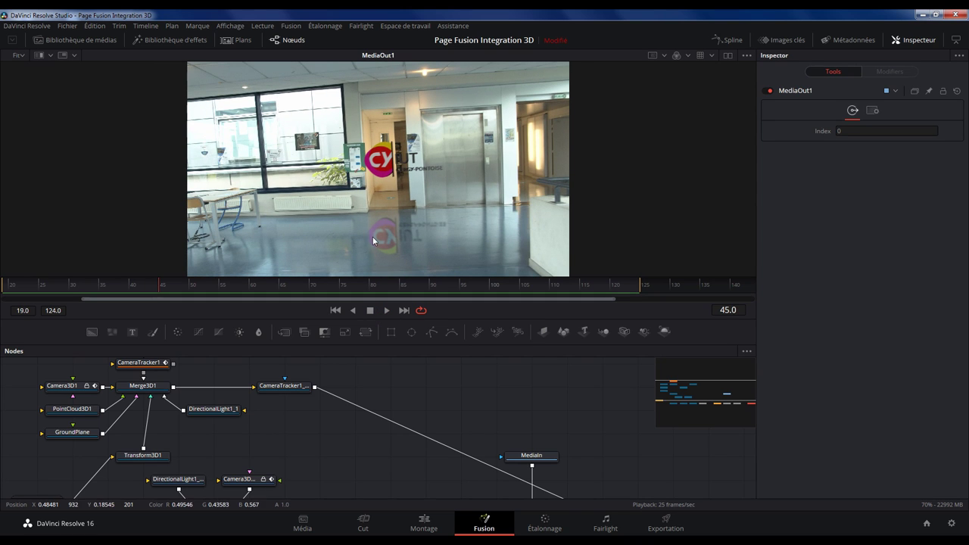
- Inspect the floor reflection up close at frame 45, with Merge2's settings shown, and fit the whole frame in the viewer
scroll(401, 256, "up", 5)
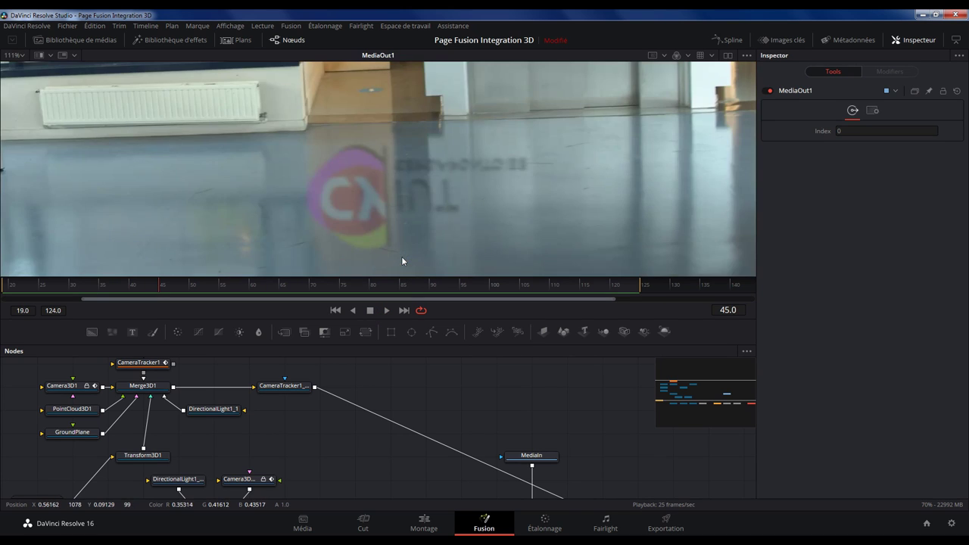
scroll(390, 415, "down", 3)
left_click(521, 467)
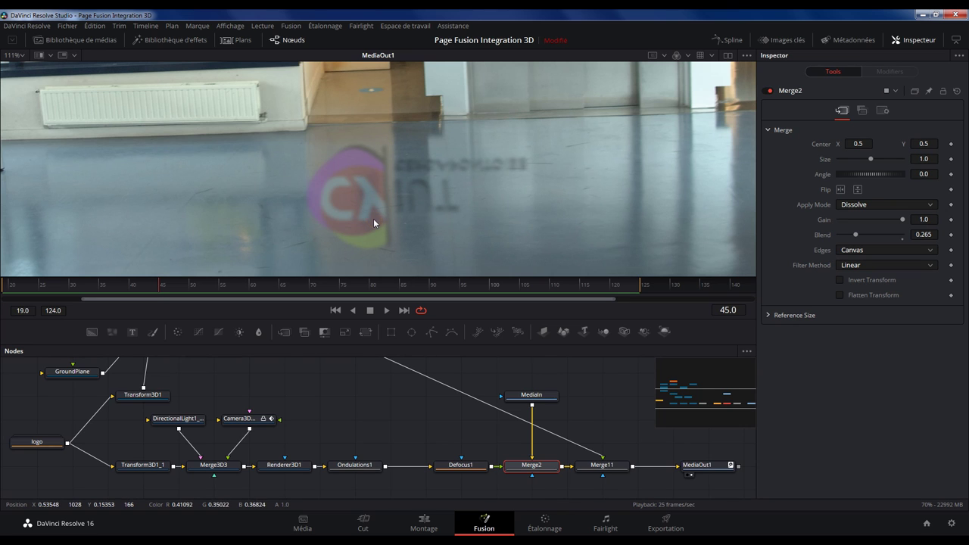
left_click(15, 55)
left_click(17, 65)
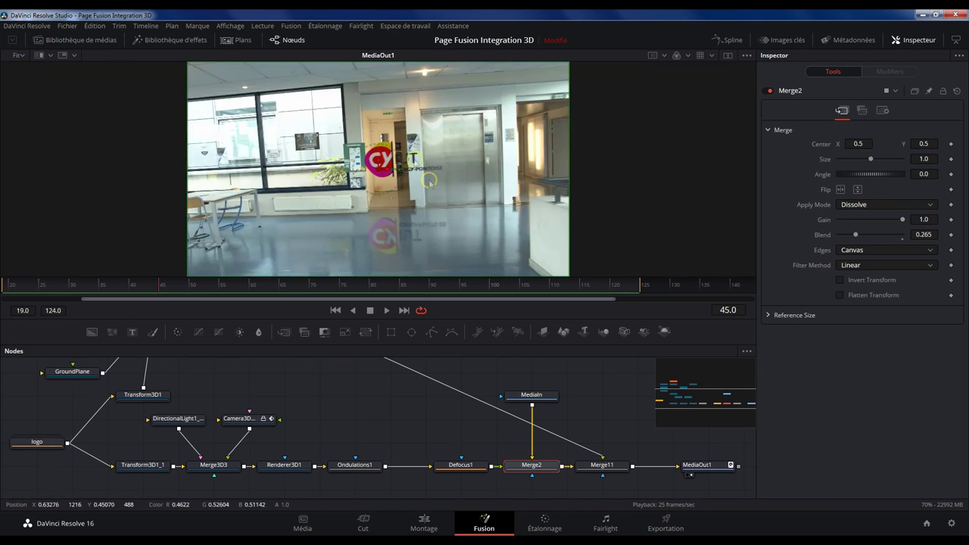